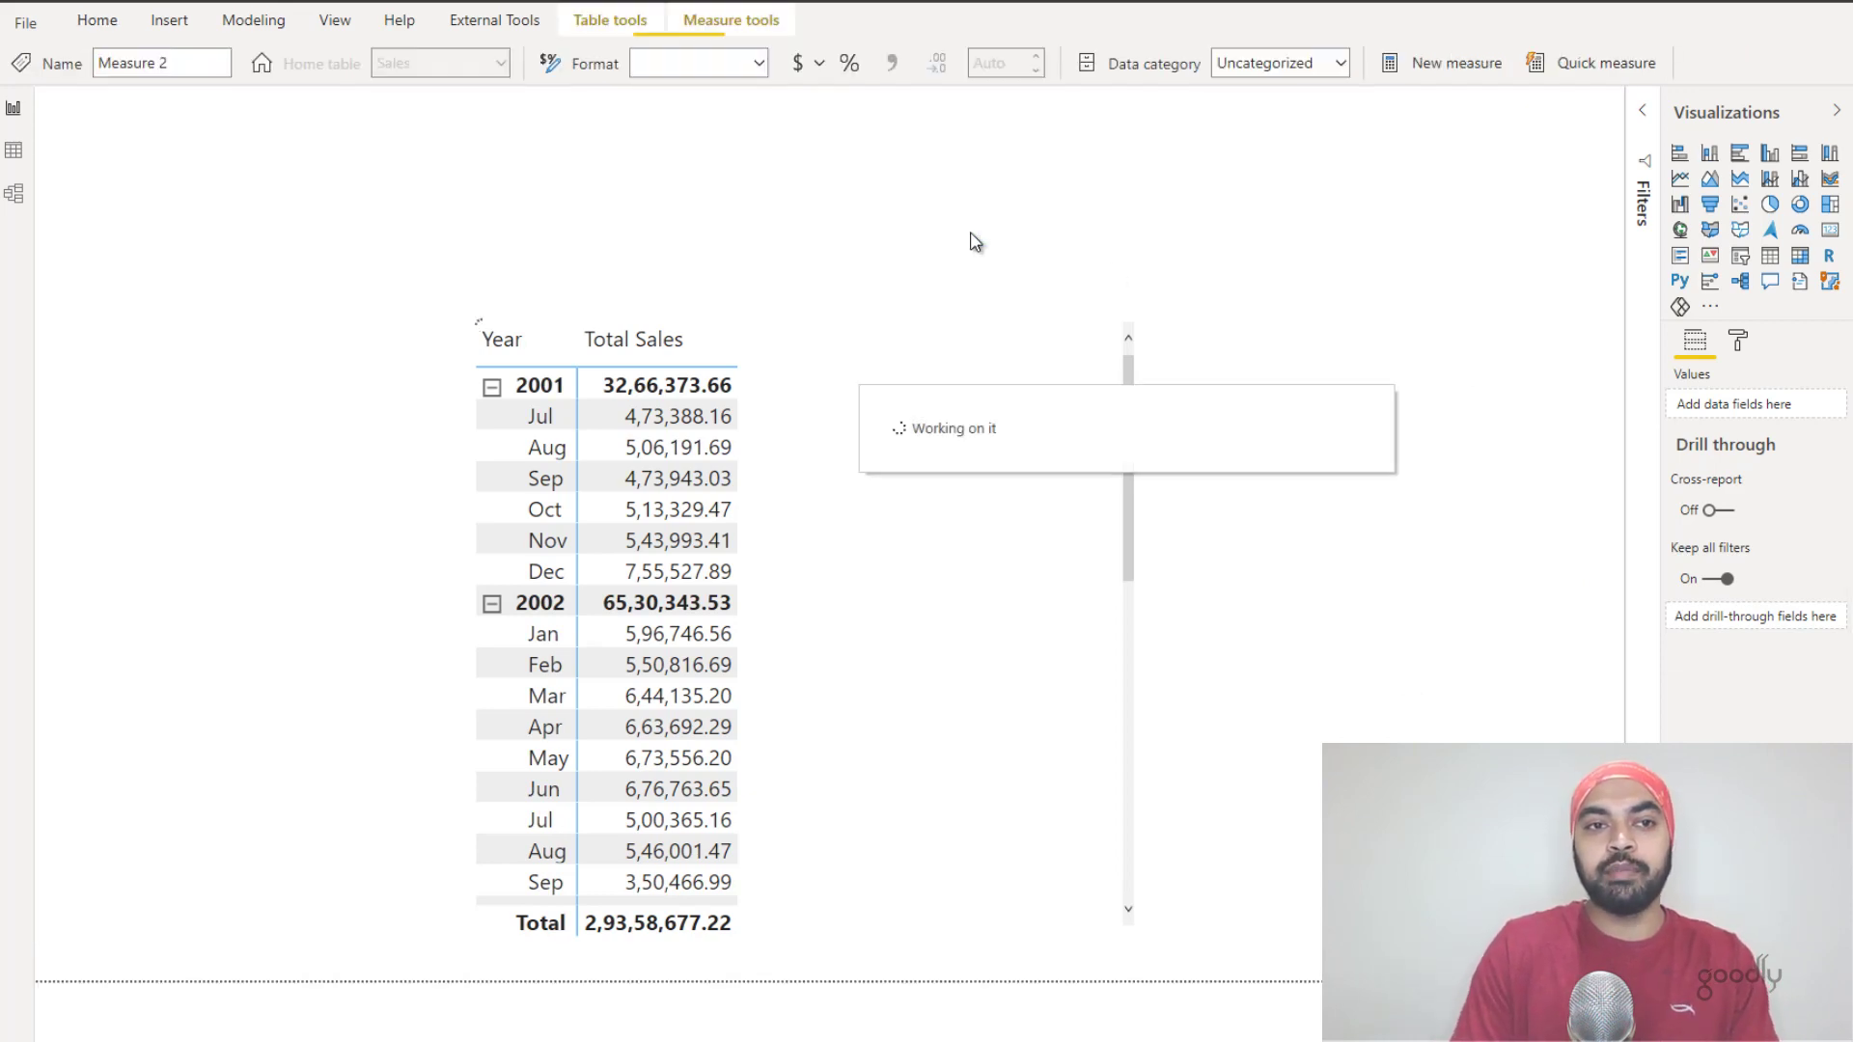
Step: Name the new measure LY Sales and start its formula as CALCULATE with [Total Sales] as the expression
{"action": "type", "text": "LY Sales ="}
{"action": "key", "text": "shift+Return"}
{"action": "type", "text": "ca"}
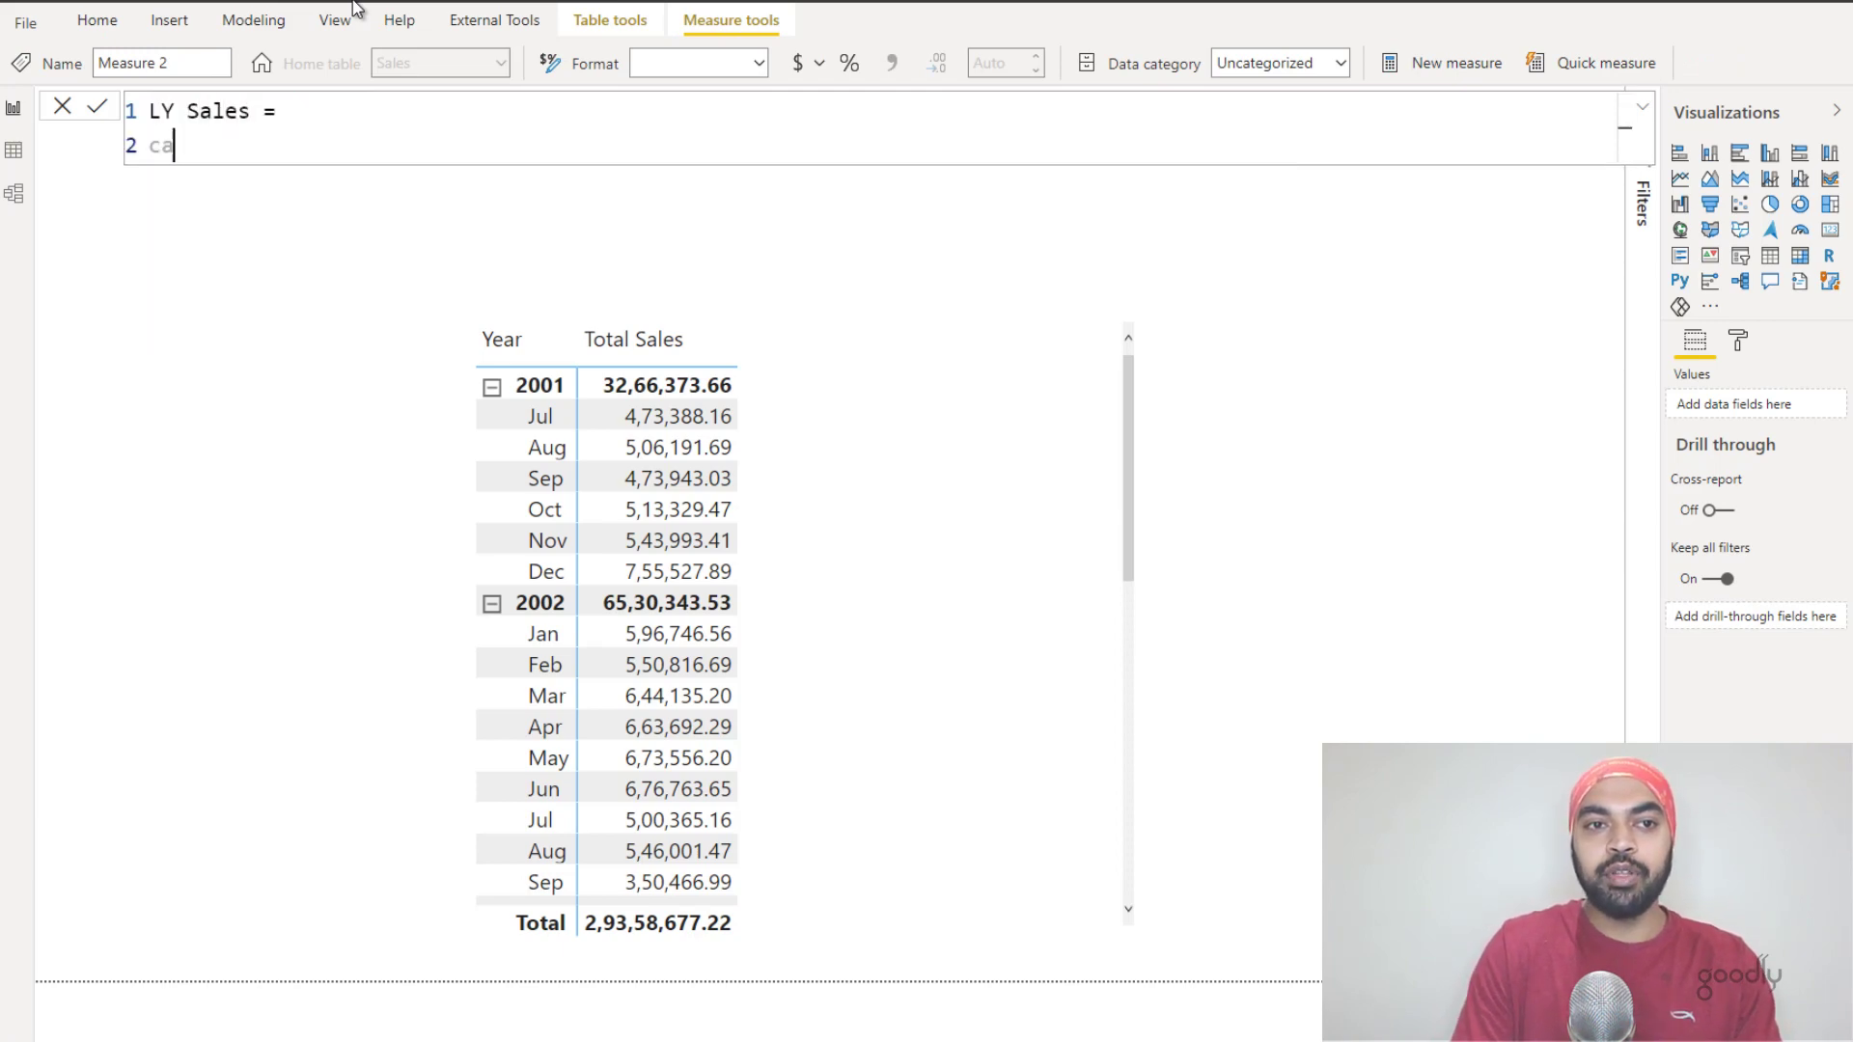
{"action": "type", "text": "lculate("}
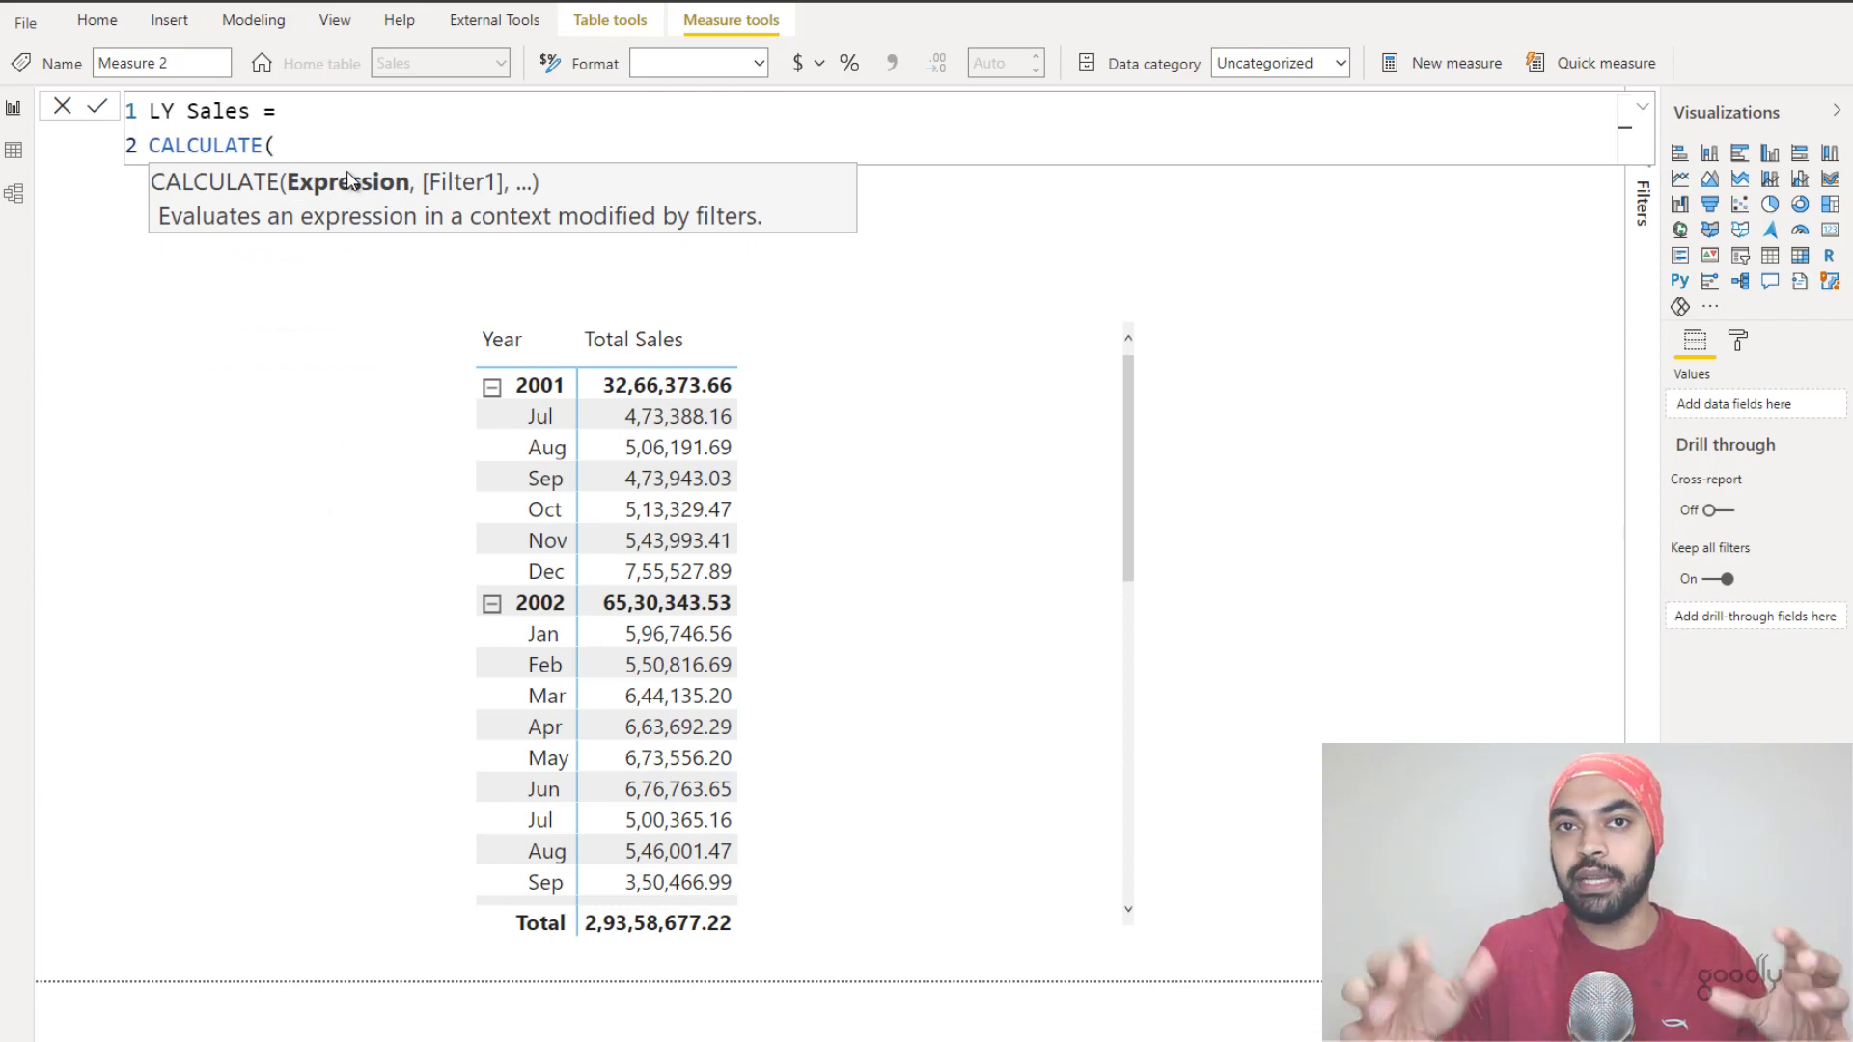
{"action": "key", "text": "shift+Return"}
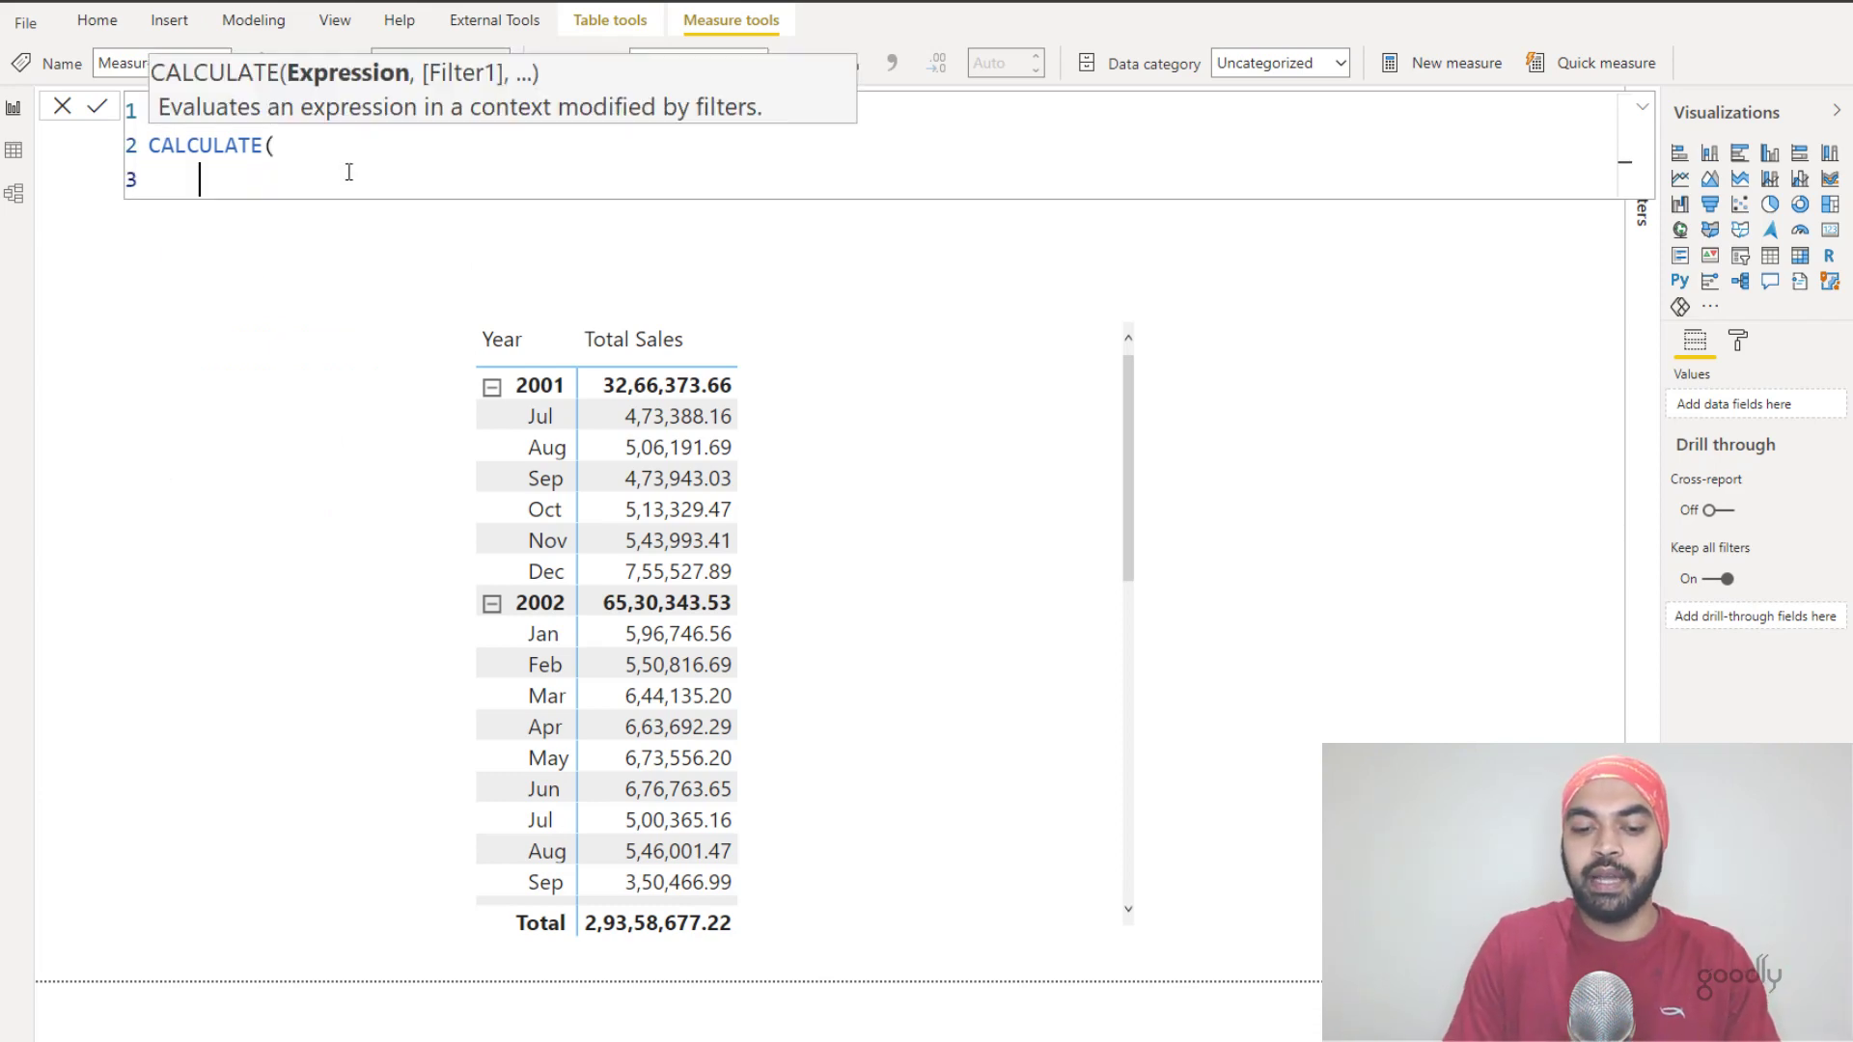
{"action": "type", "text": "[Total Sales],"}
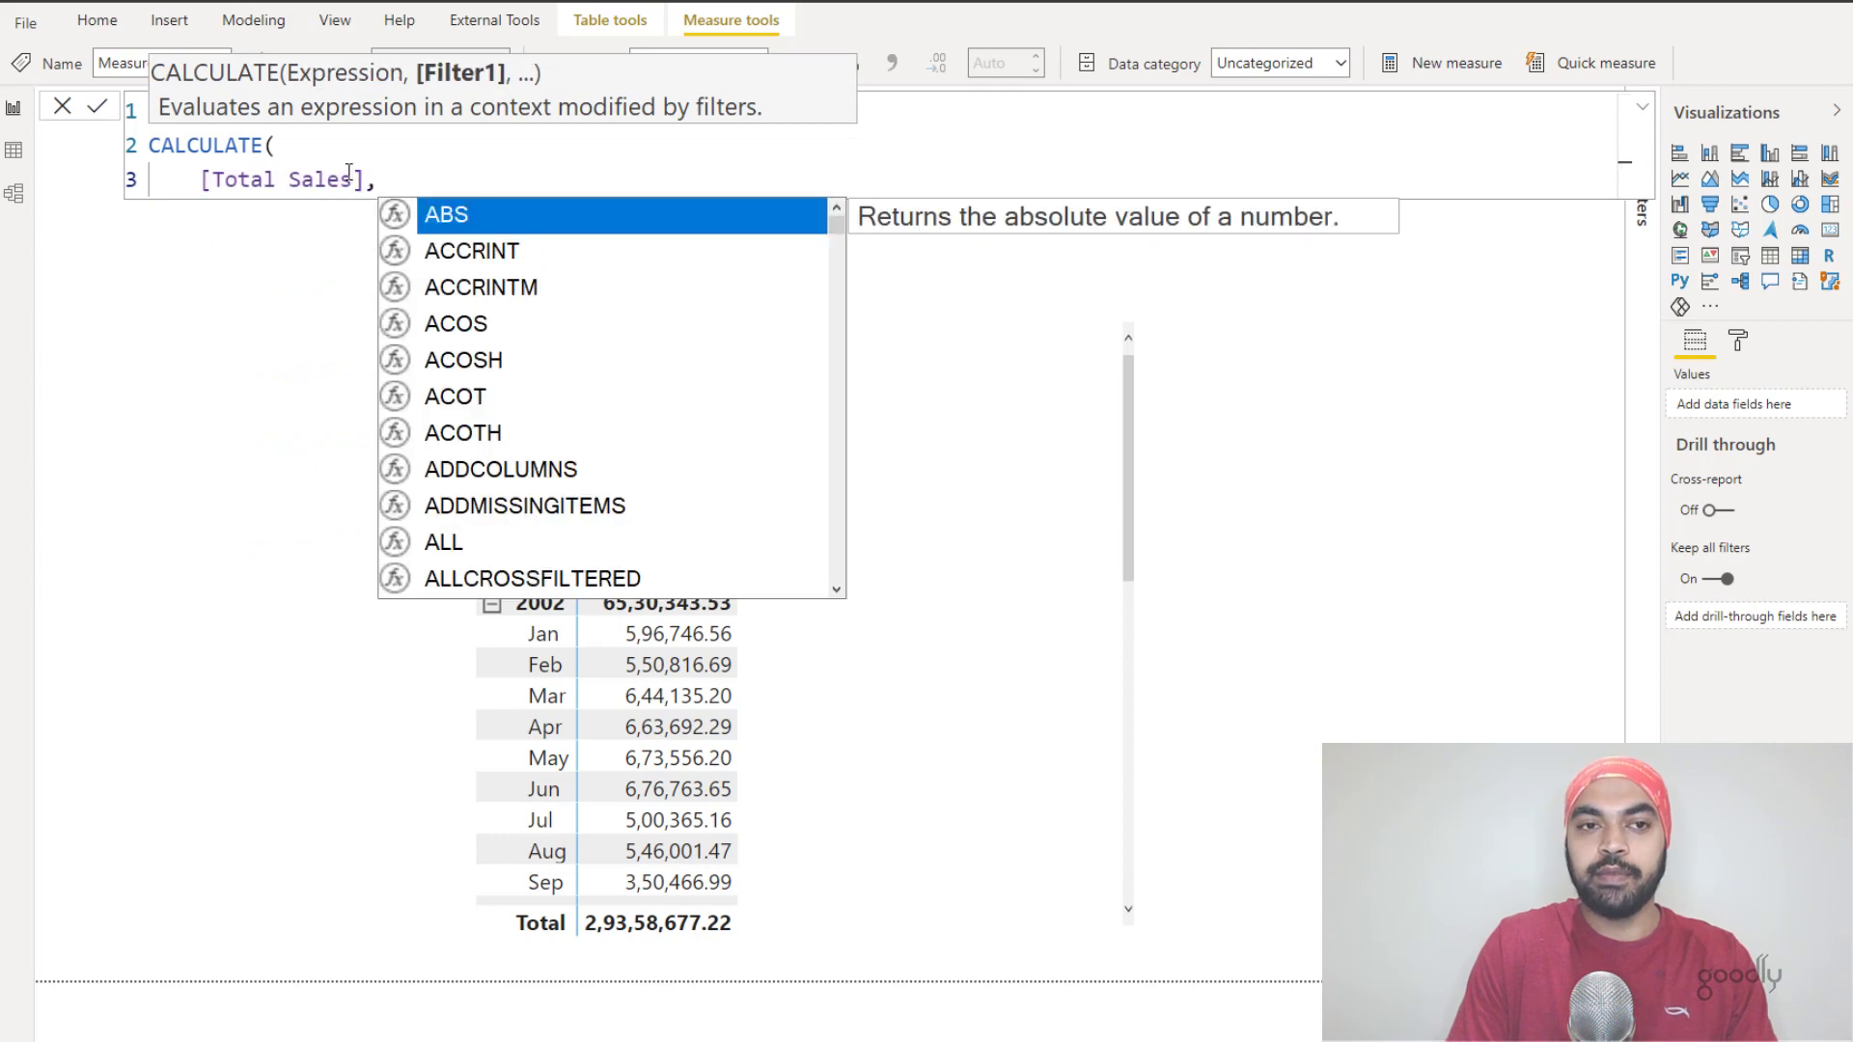
{"action": "key", "text": "shift+Return"}
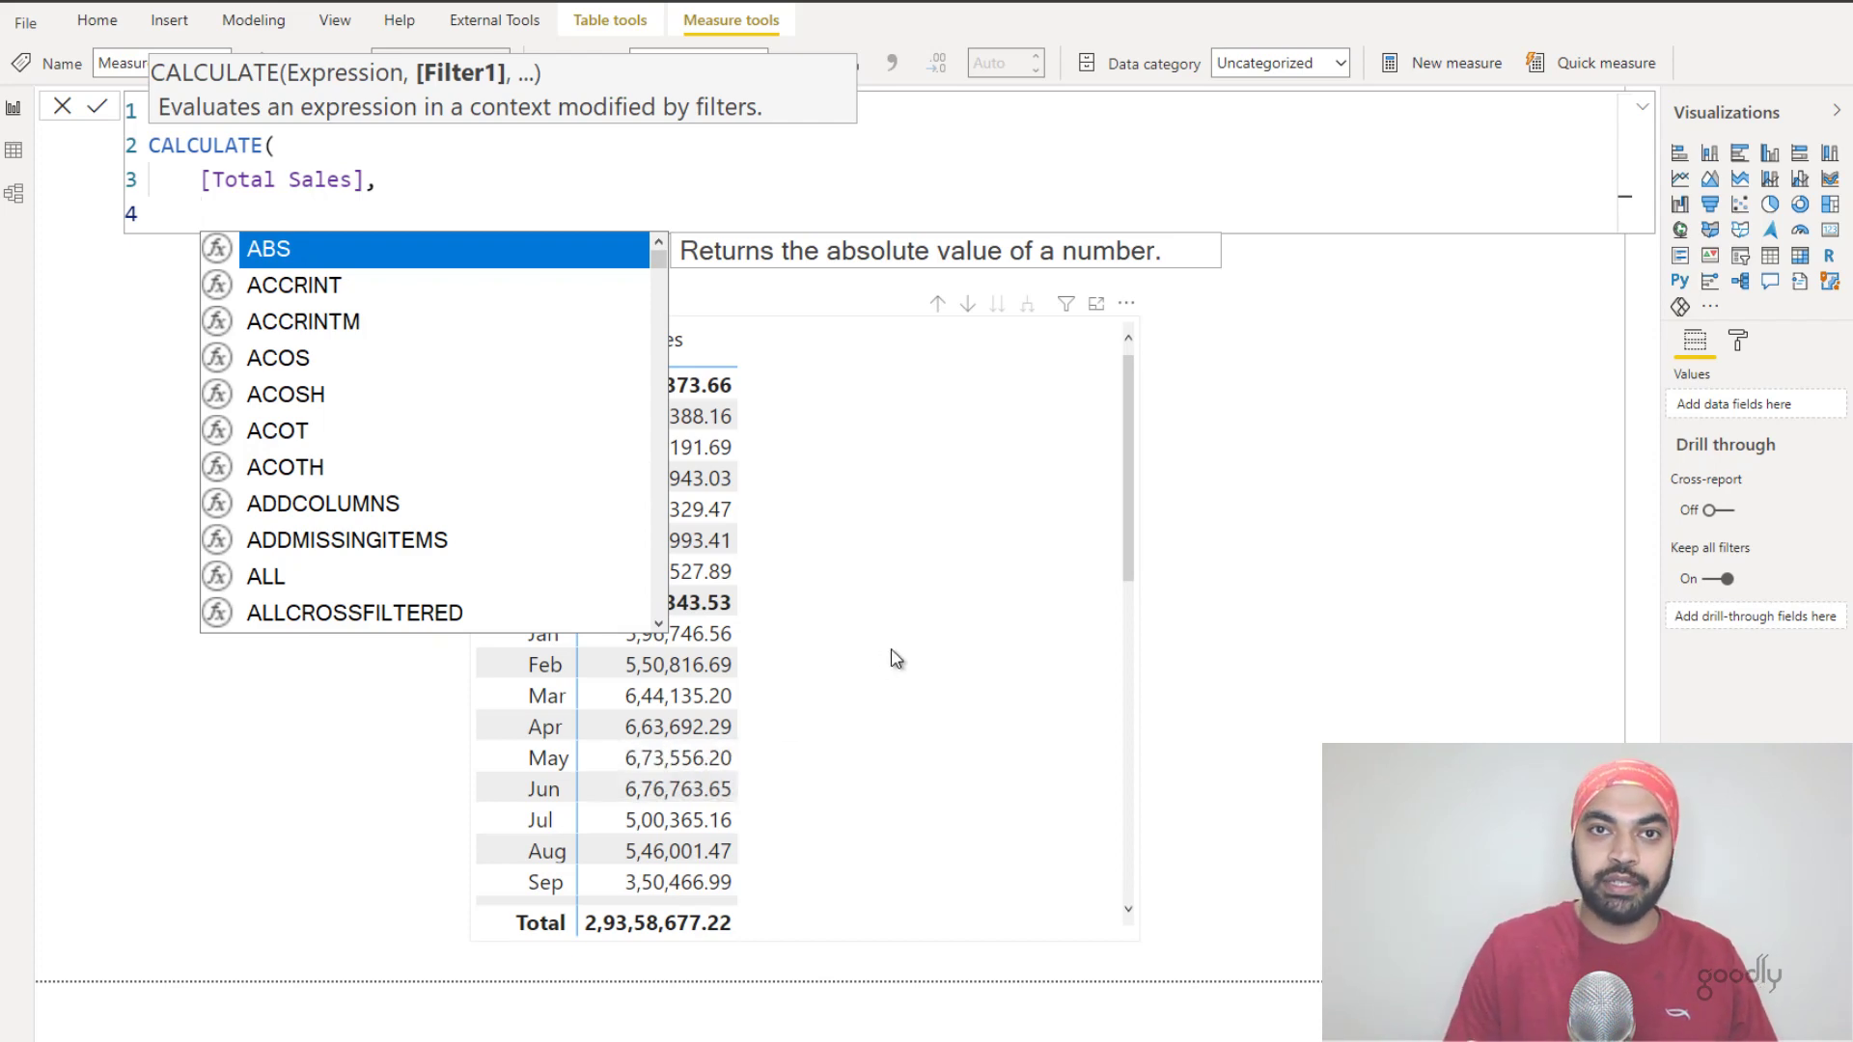
Step: Add SAMEPERIODLASTYEAR('Calendar'[Date]) as the CALCULATE filter, close the formula and commit the LY Sales measure
{"action": "type", "text": "sam"}
{"action": "key", "text": "Tab"}
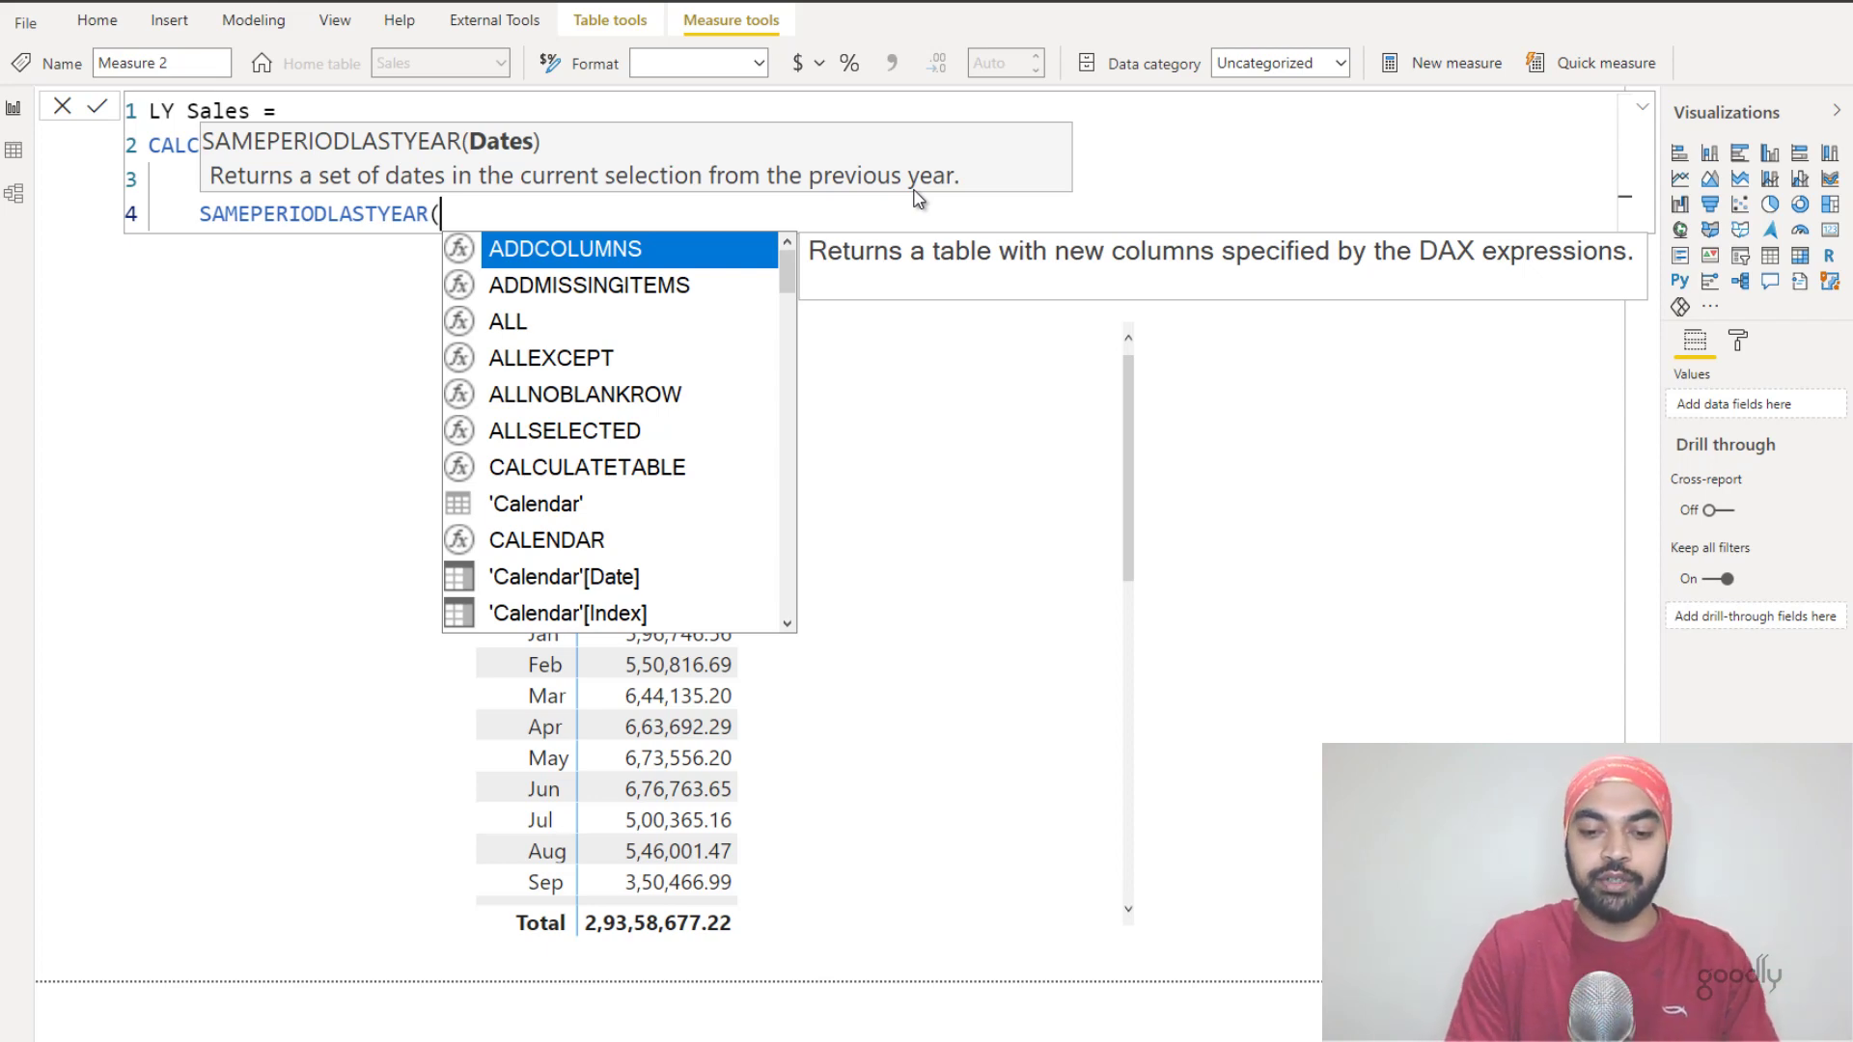
{"action": "type", "text": "cal"}
{"action": "key", "text": "Down"}
{"action": "key", "text": "Tab"}
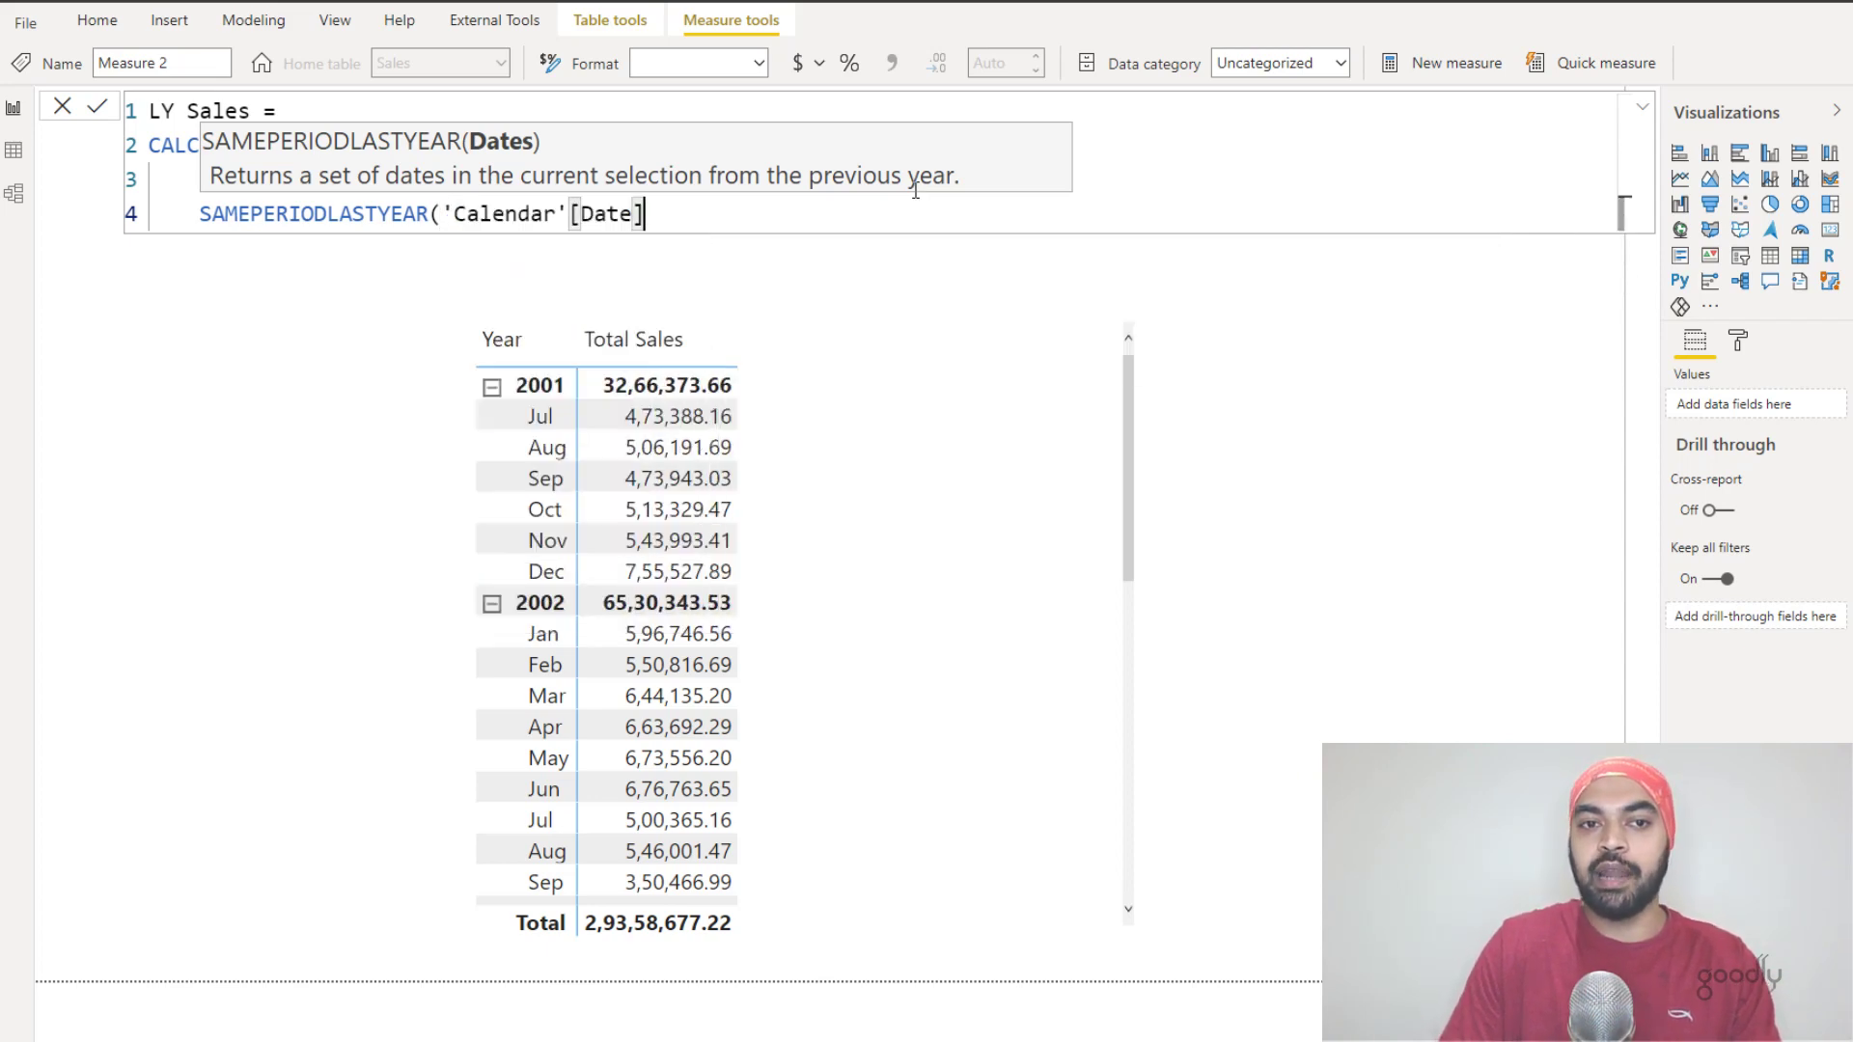
{"action": "type", "text": ")"}
{"action": "key", "text": "shift+Return"}
{"action": "type", "text": ")"}
{"action": "key", "text": "Return"}
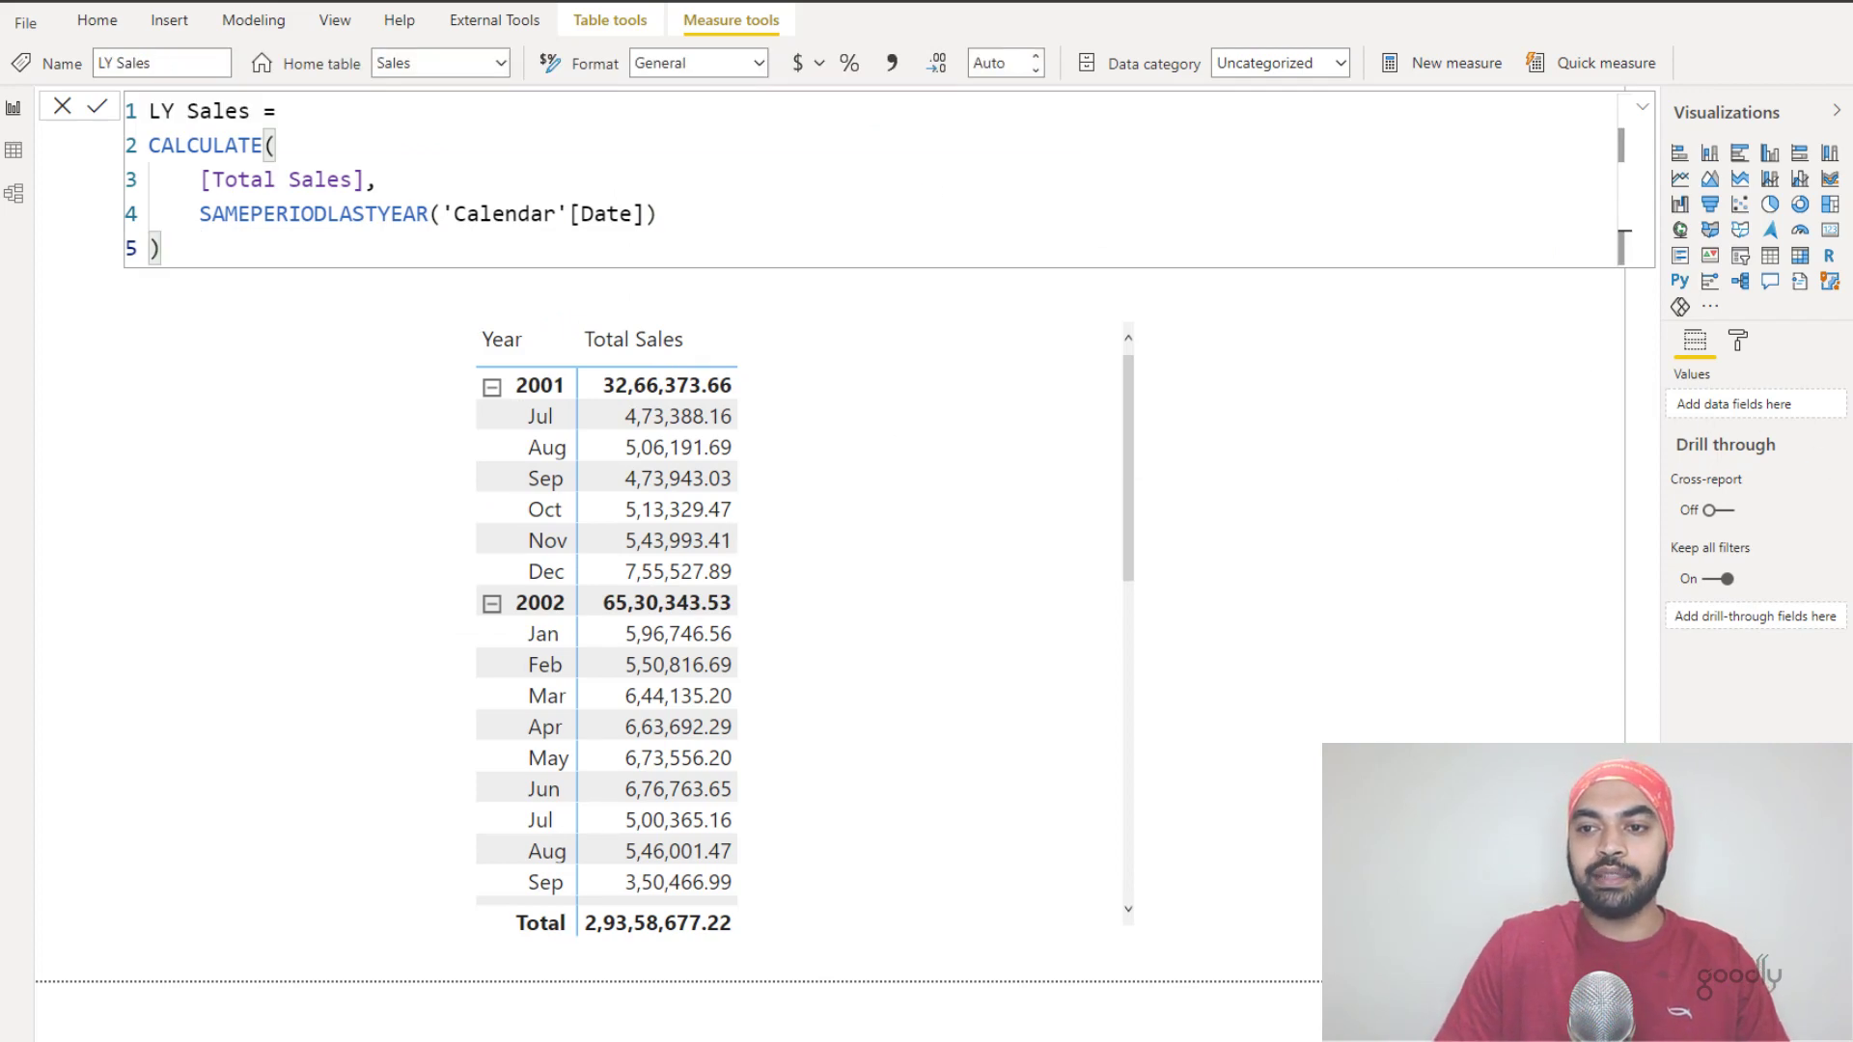
Step: Add the LY Sales measure to the matrix values and compare its monthly figures with Total Sales
{"action": "left_click_drag", "start_coordinate": [1843, 586], "coordinate": [955, 502]}
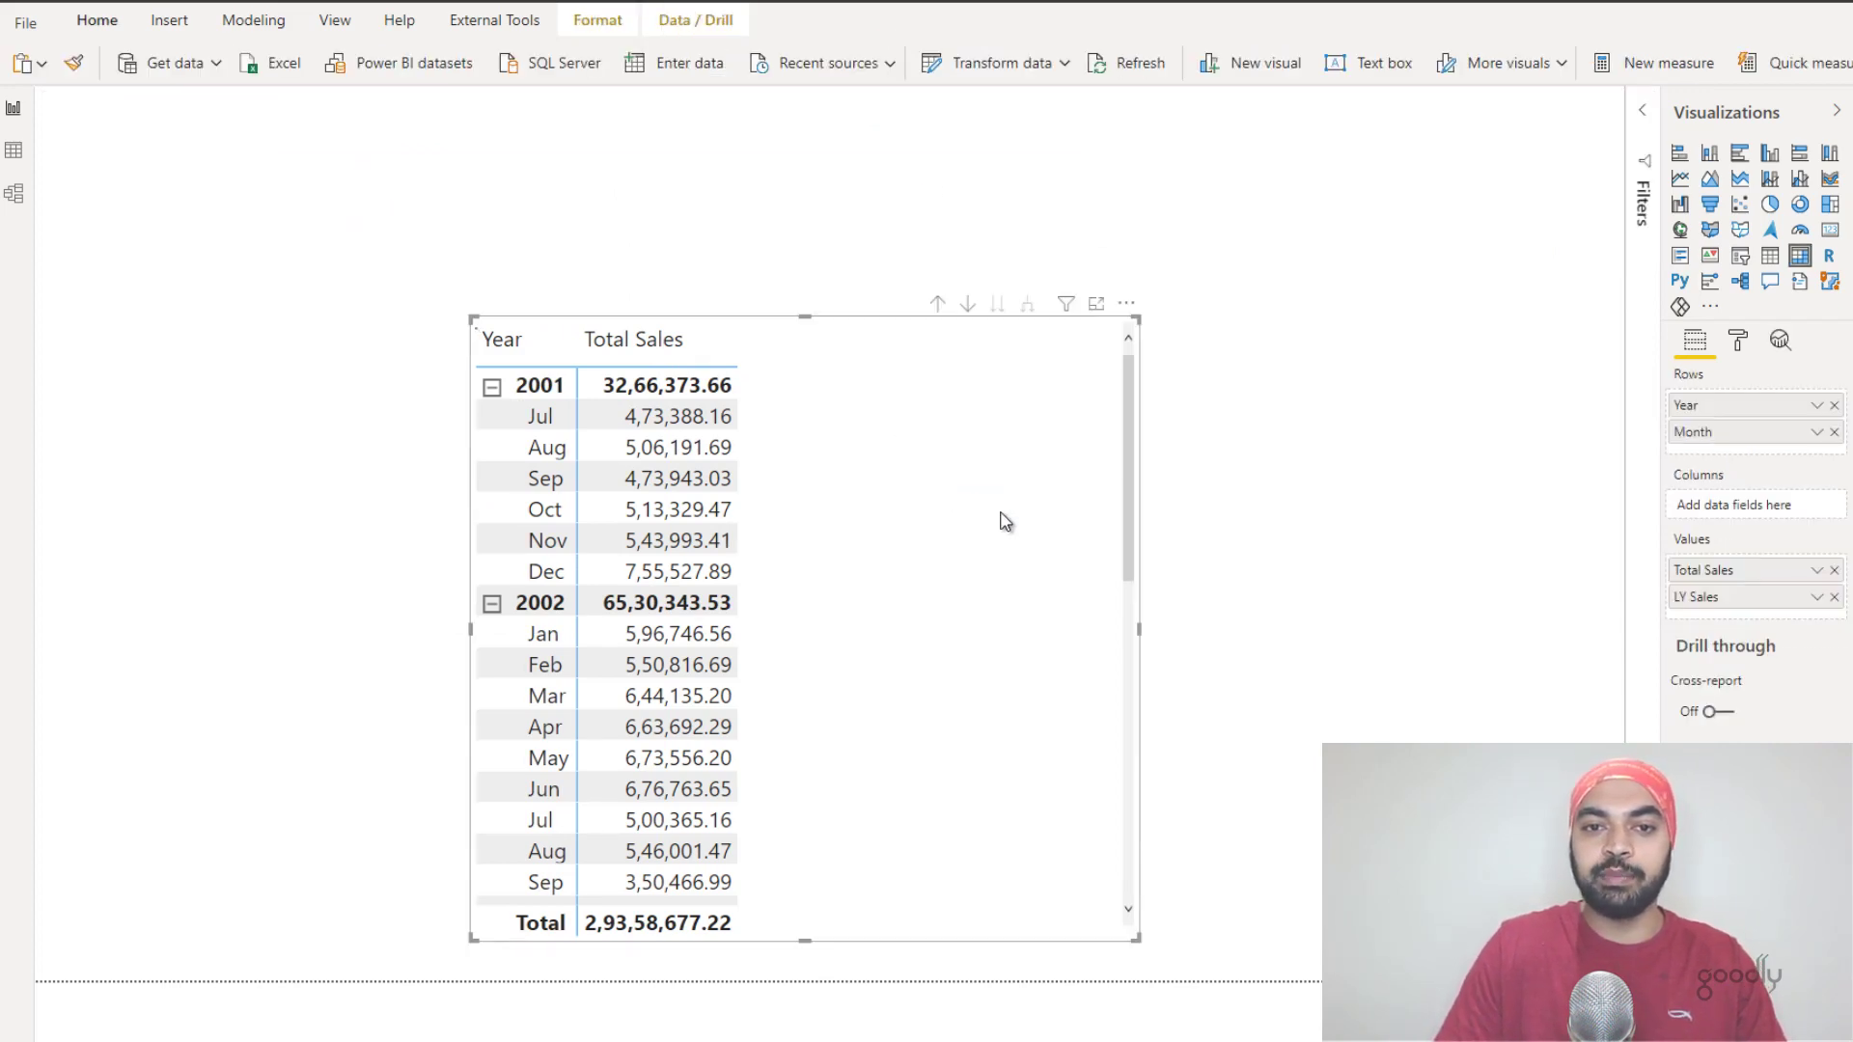
{"action": "scroll", "coordinate": [1008, 641], "scroll_direction": "down", "scroll_amount": 2}
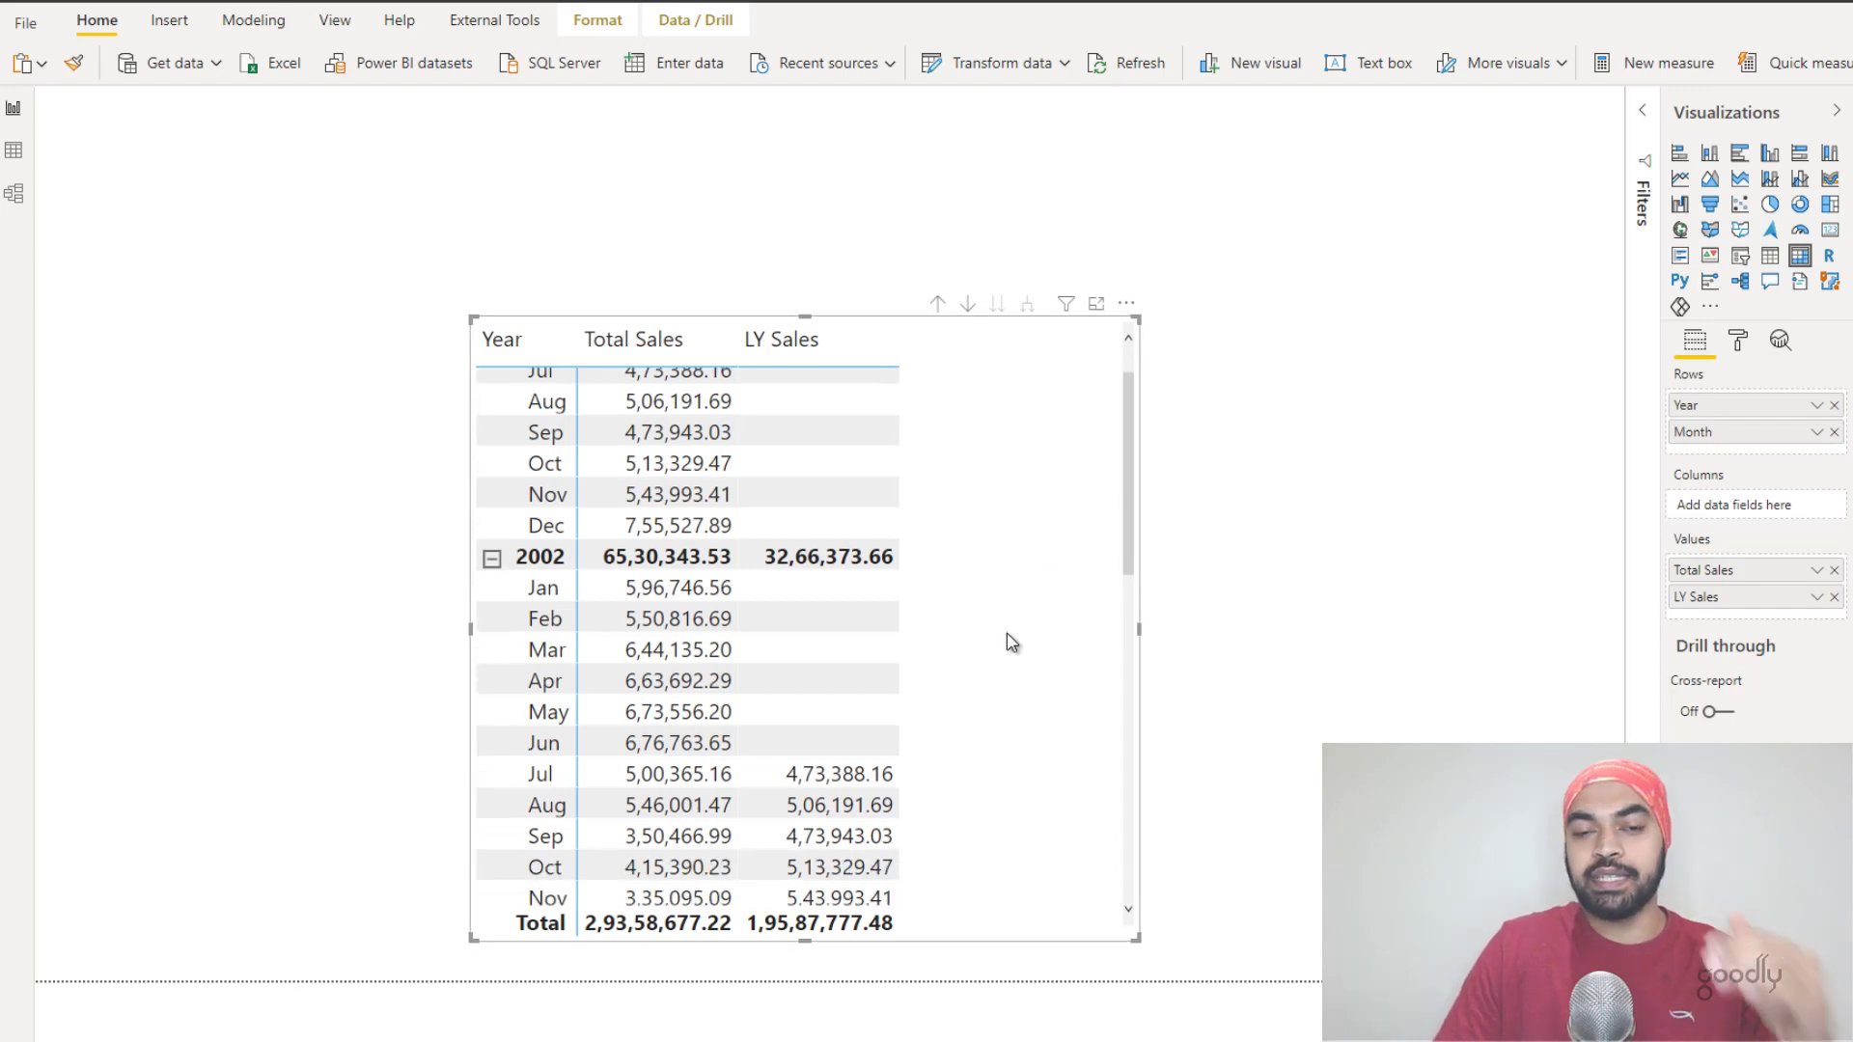
{"action": "scroll", "coordinate": [1010, 641], "scroll_direction": "down", "scroll_amount": 3}
{"action": "scroll", "coordinate": [1010, 641], "scroll_direction": "up", "scroll_amount": 2}
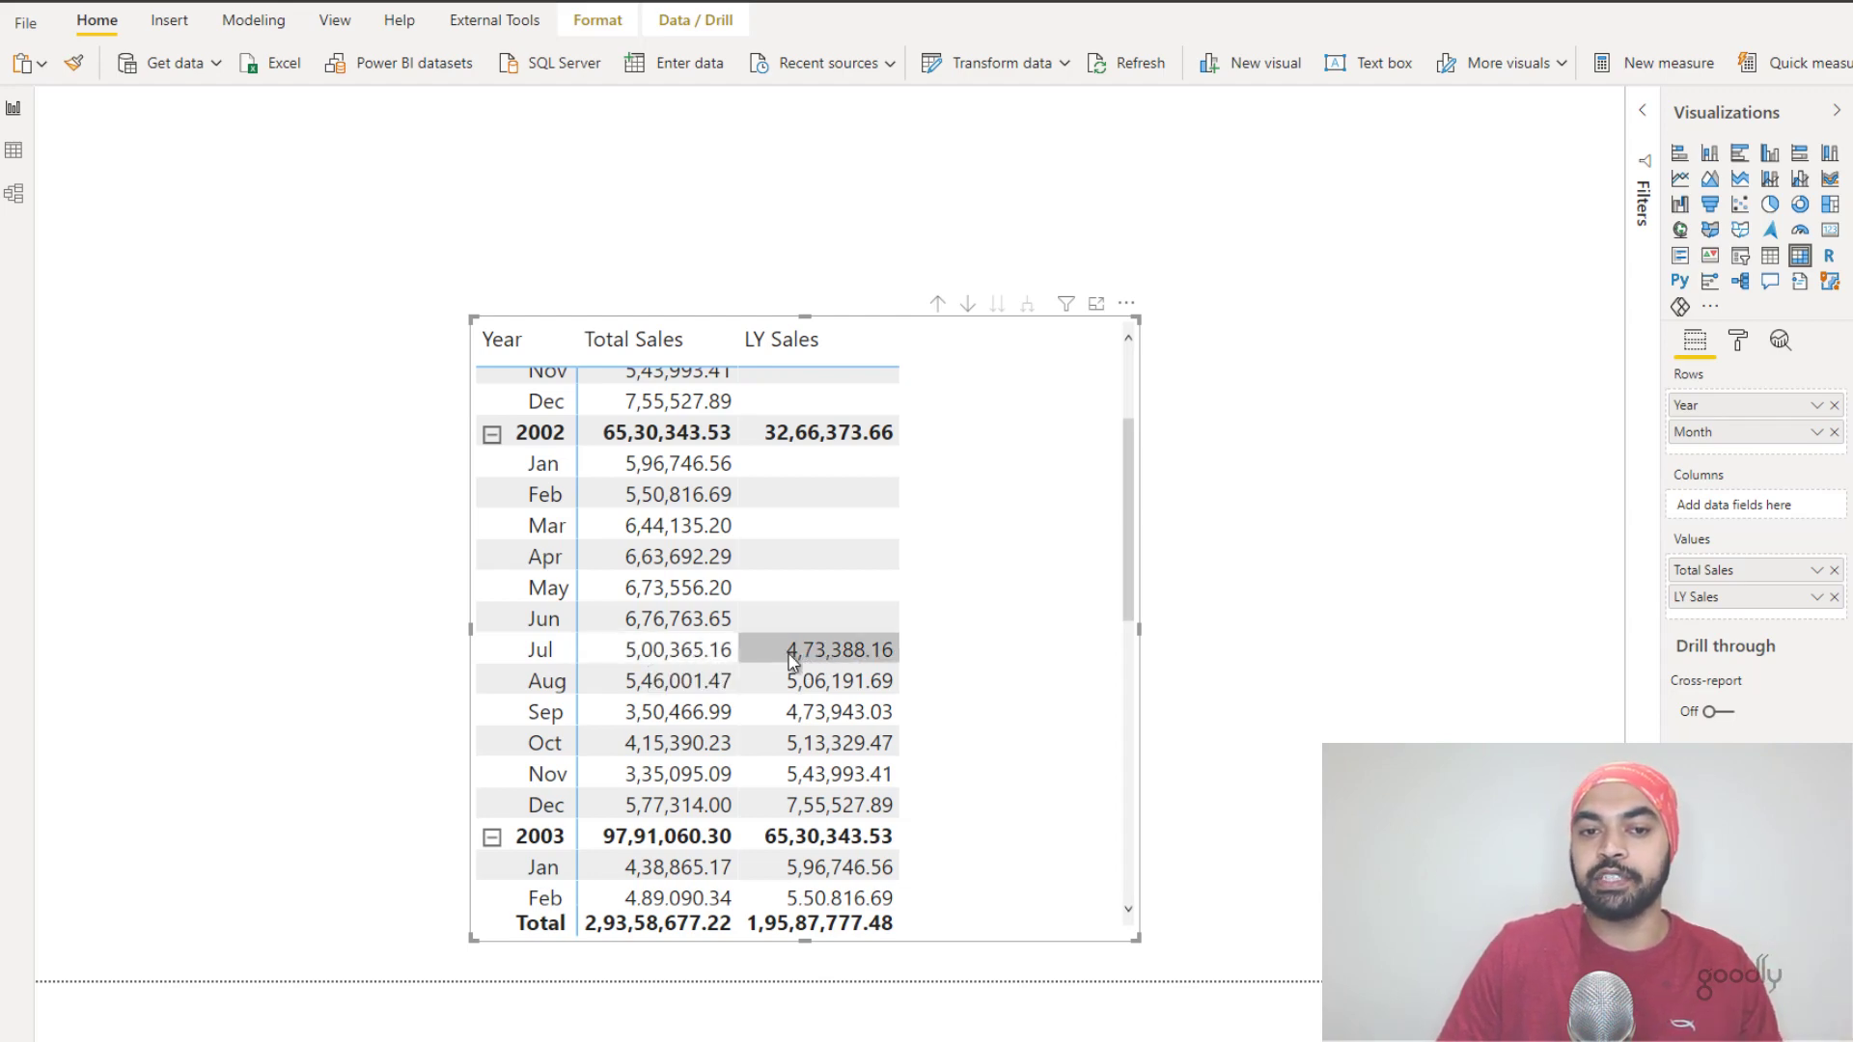
{"action": "scroll", "coordinate": [697, 659], "scroll_direction": "up", "scroll_amount": 1}
{"action": "scroll", "coordinate": [697, 659], "scroll_direction": "up", "scroll_amount": 1}
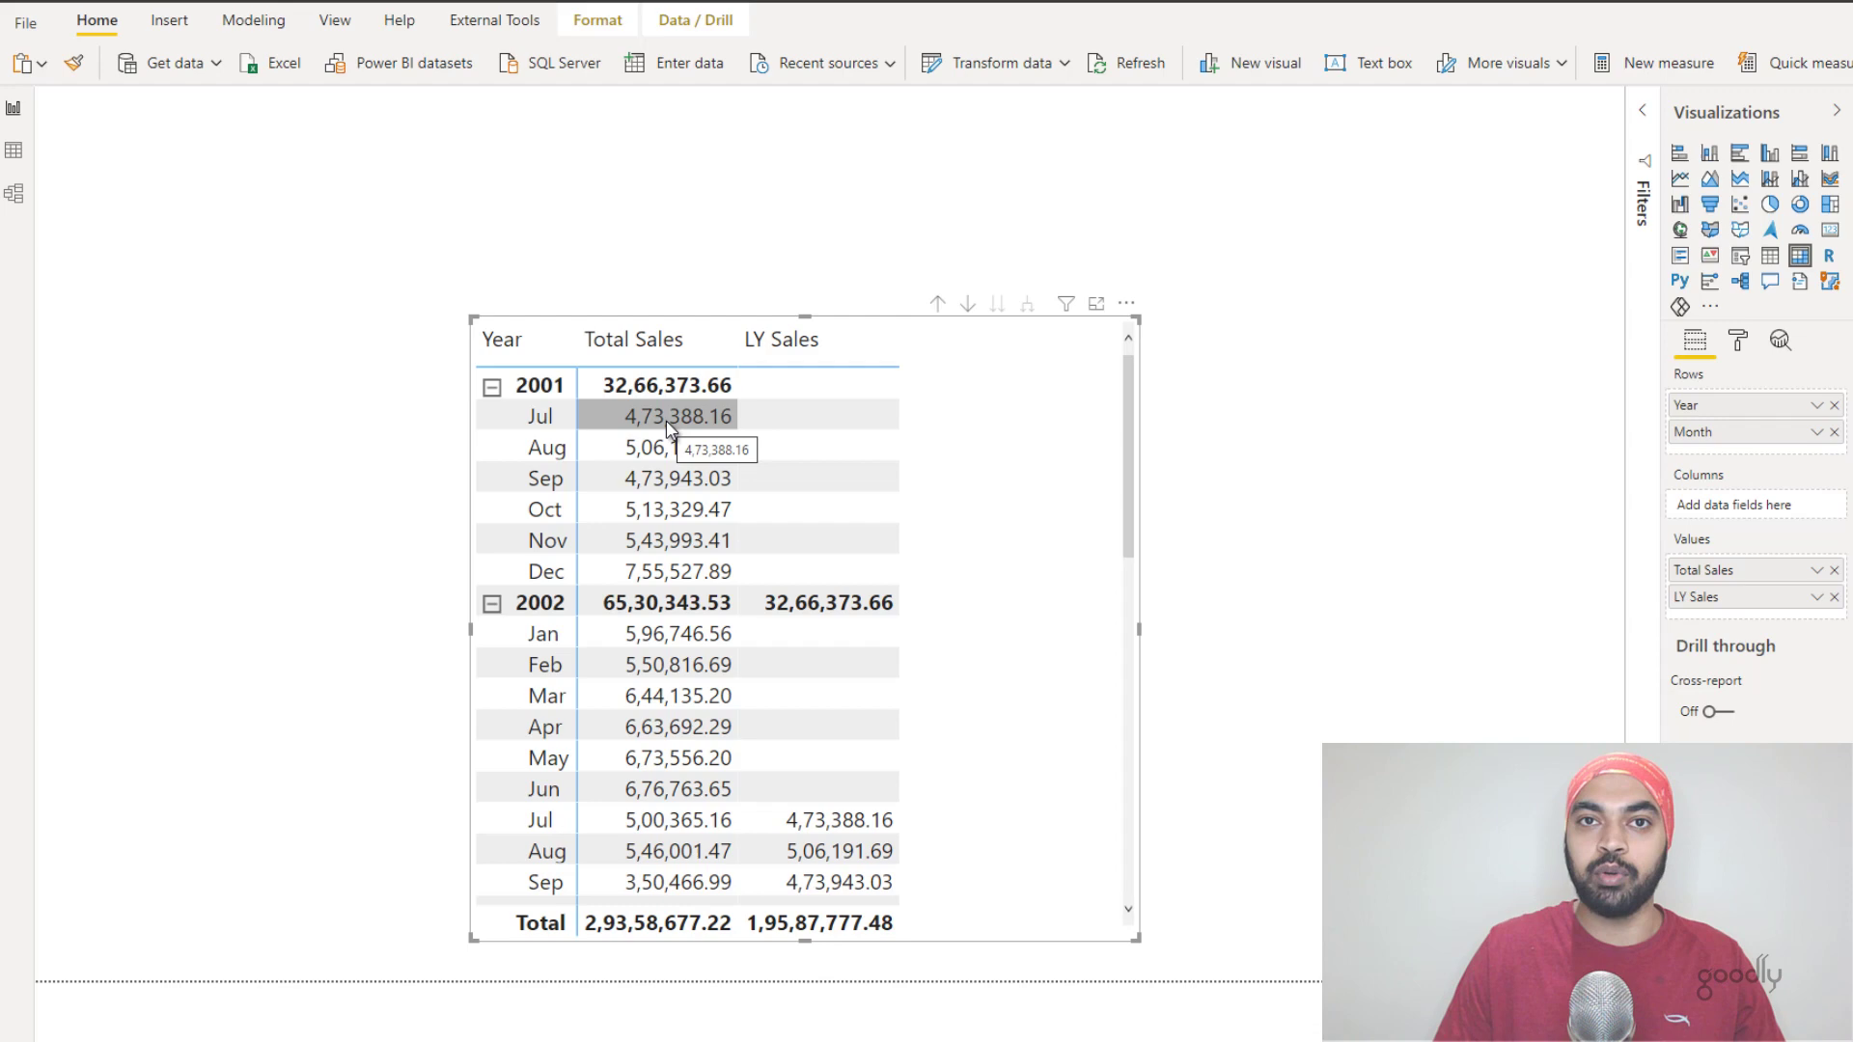
{"action": "left_click", "coordinate": [1408, 716]}
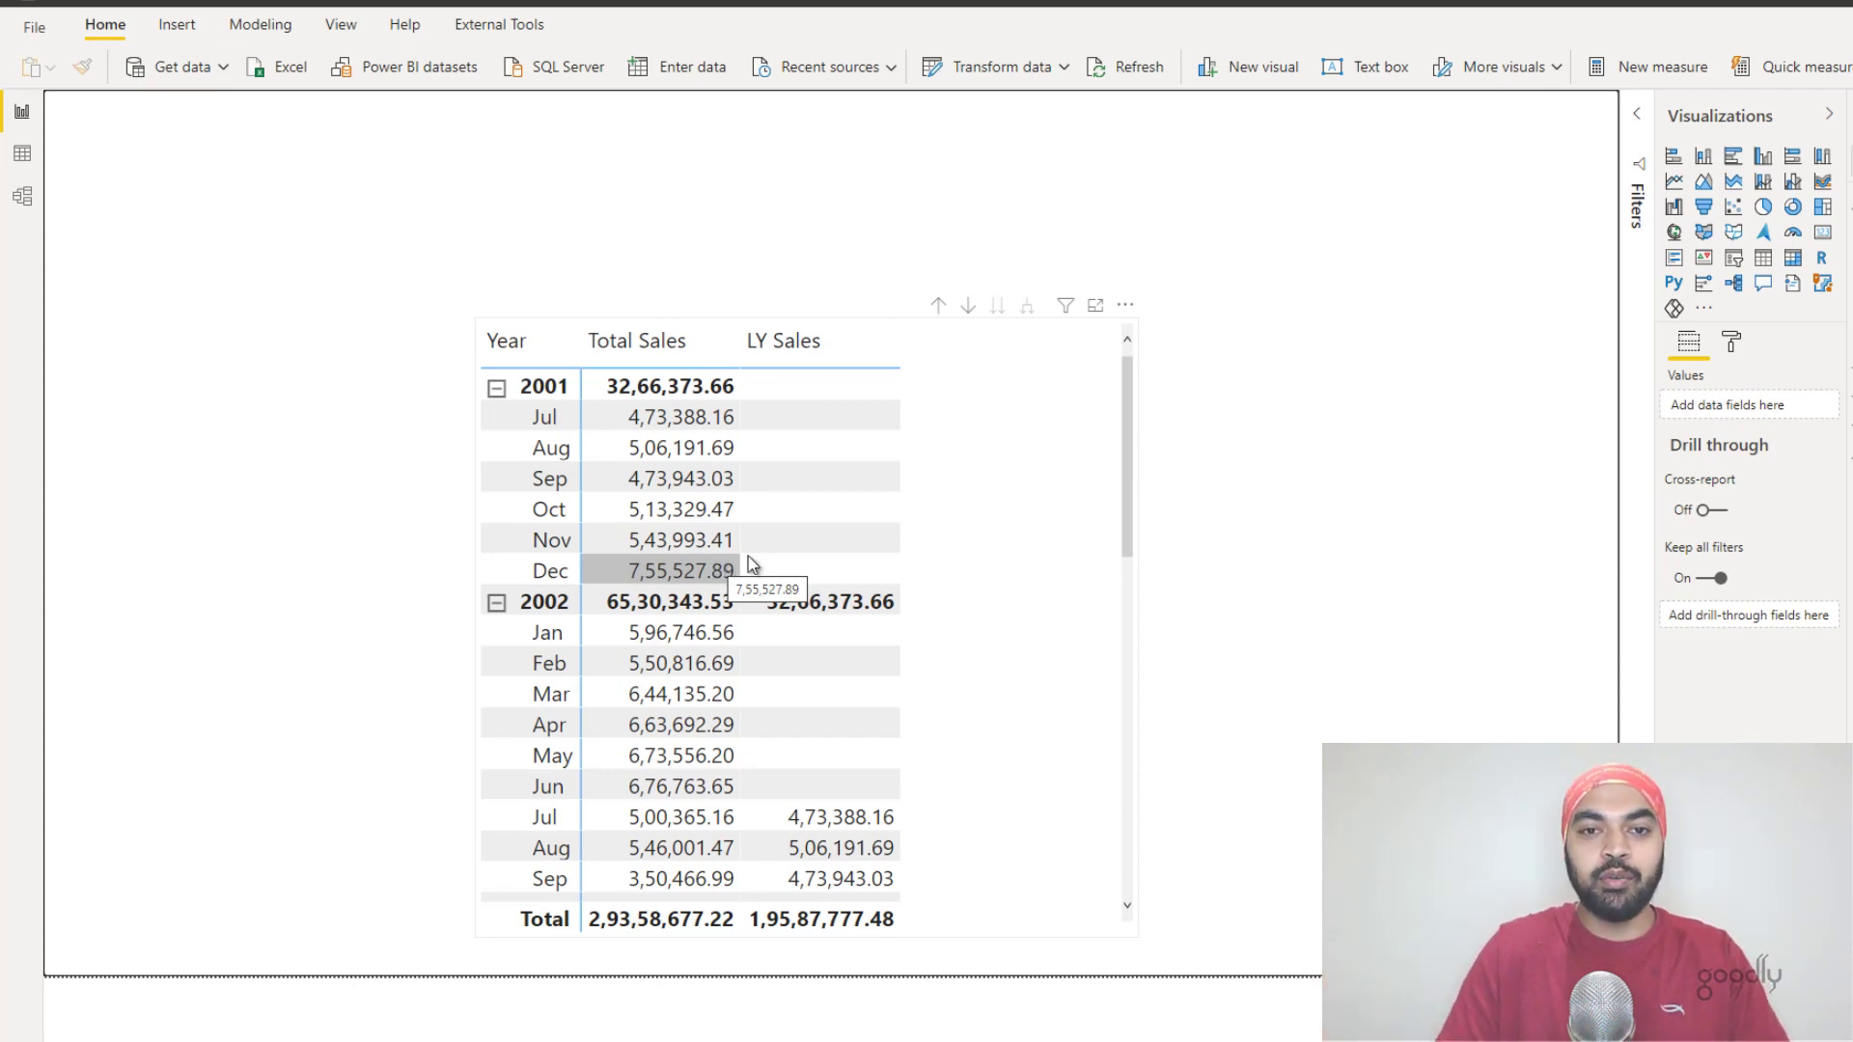
Step: Replace Month with Qtr in the matrix rows and expand all years down to quarter level
{"action": "left_click", "coordinate": [1035, 460]}
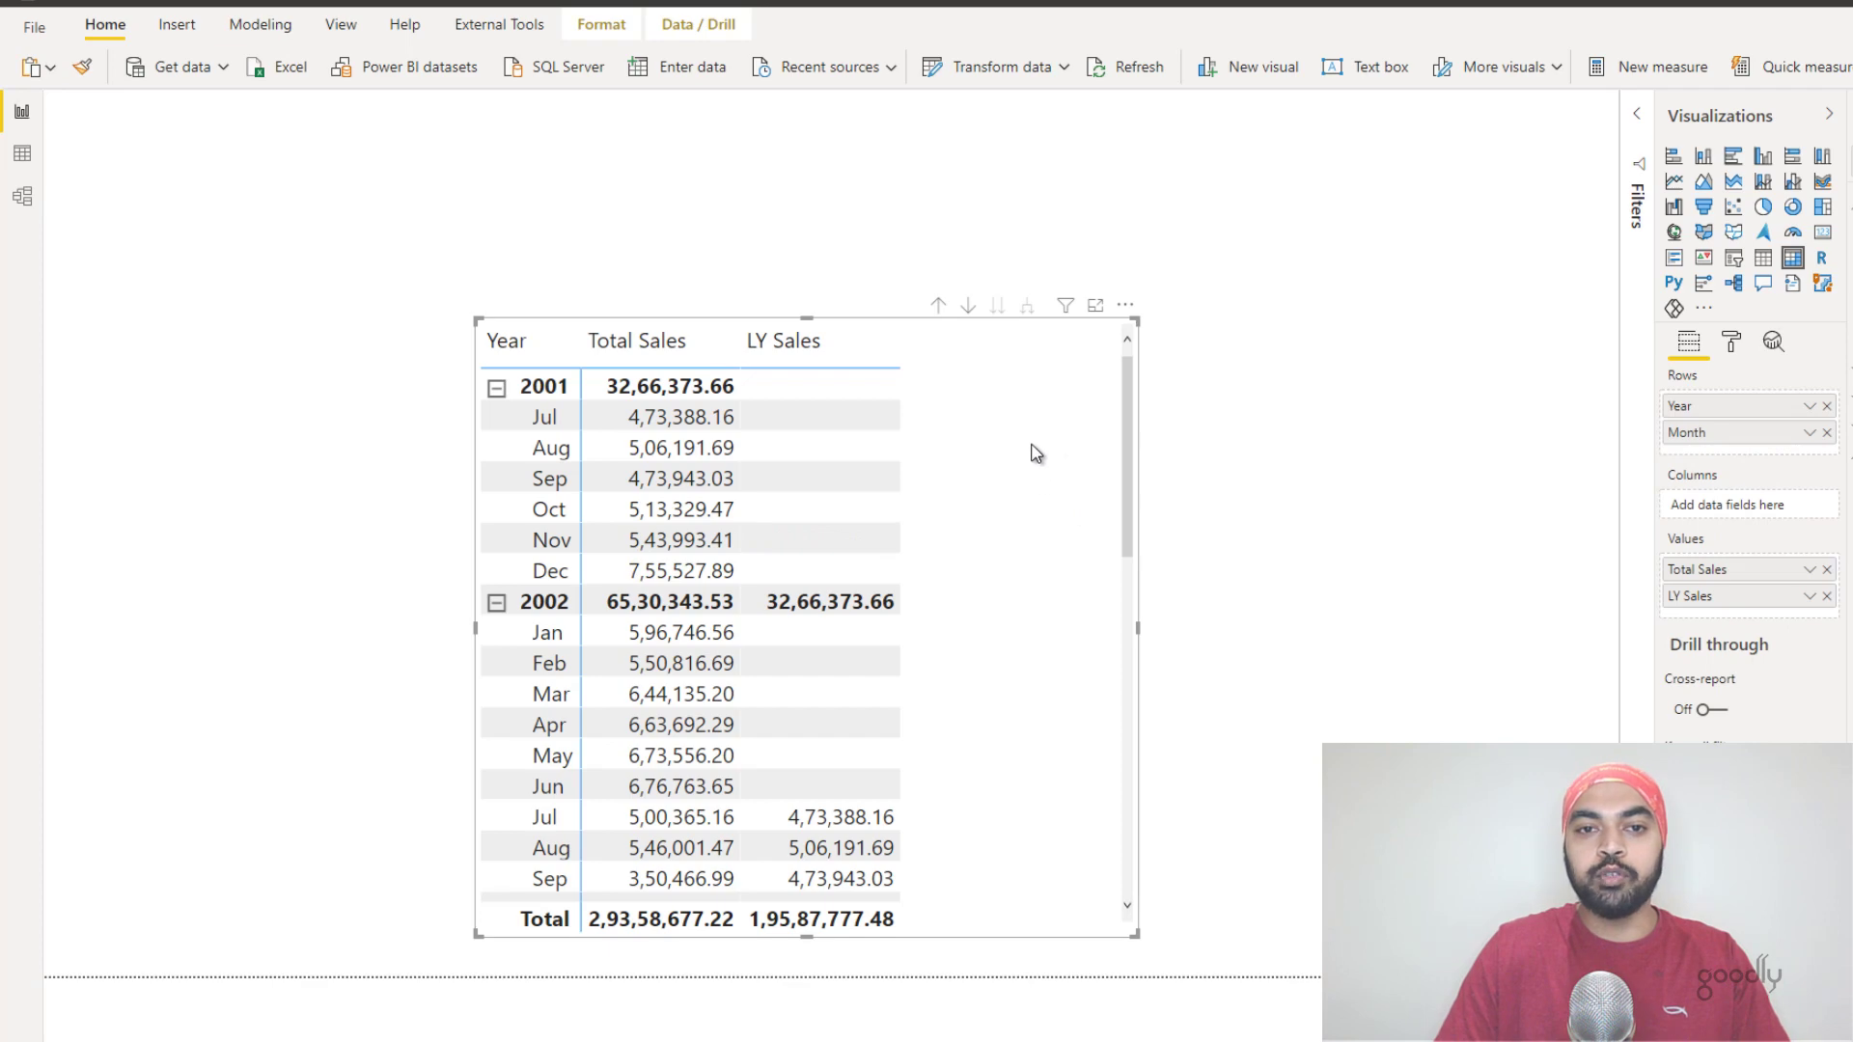
{"action": "left_click", "coordinate": [1827, 433]}
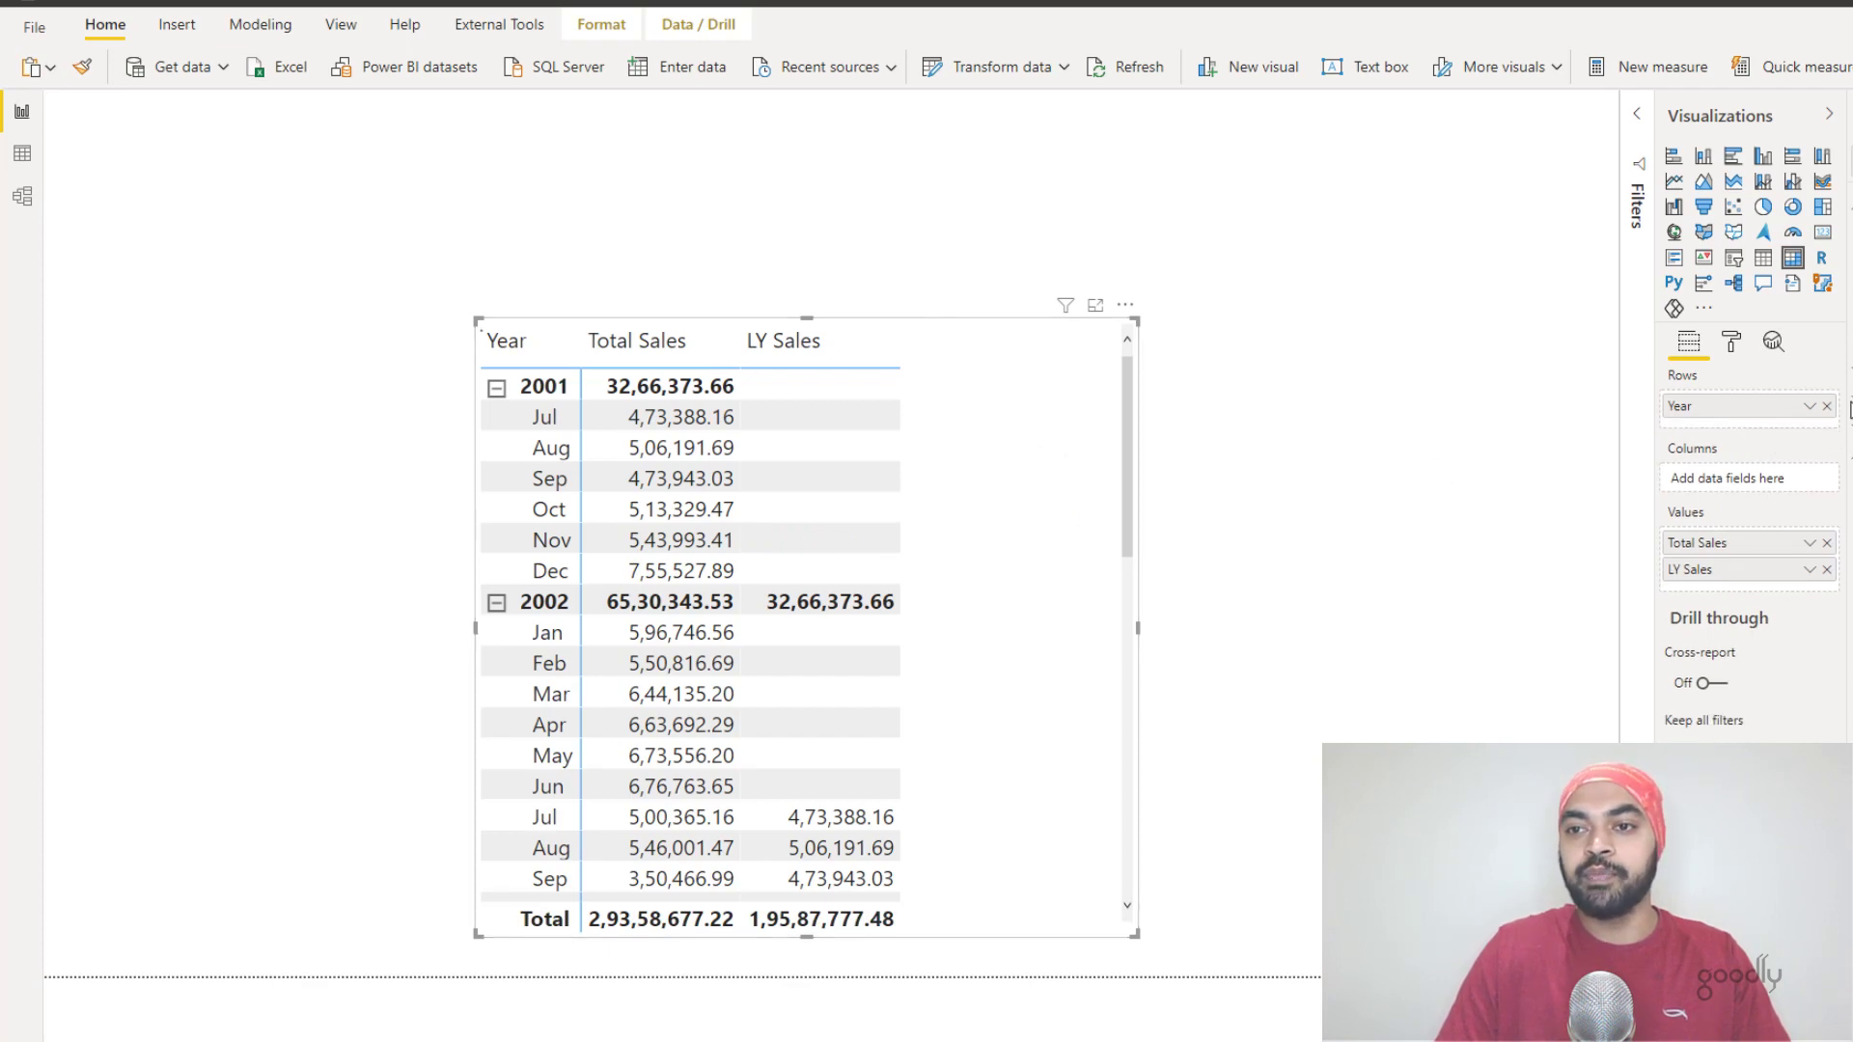
{"action": "left_click_drag", "start_coordinate": [1735, 409], "coordinate": [1740, 431]}
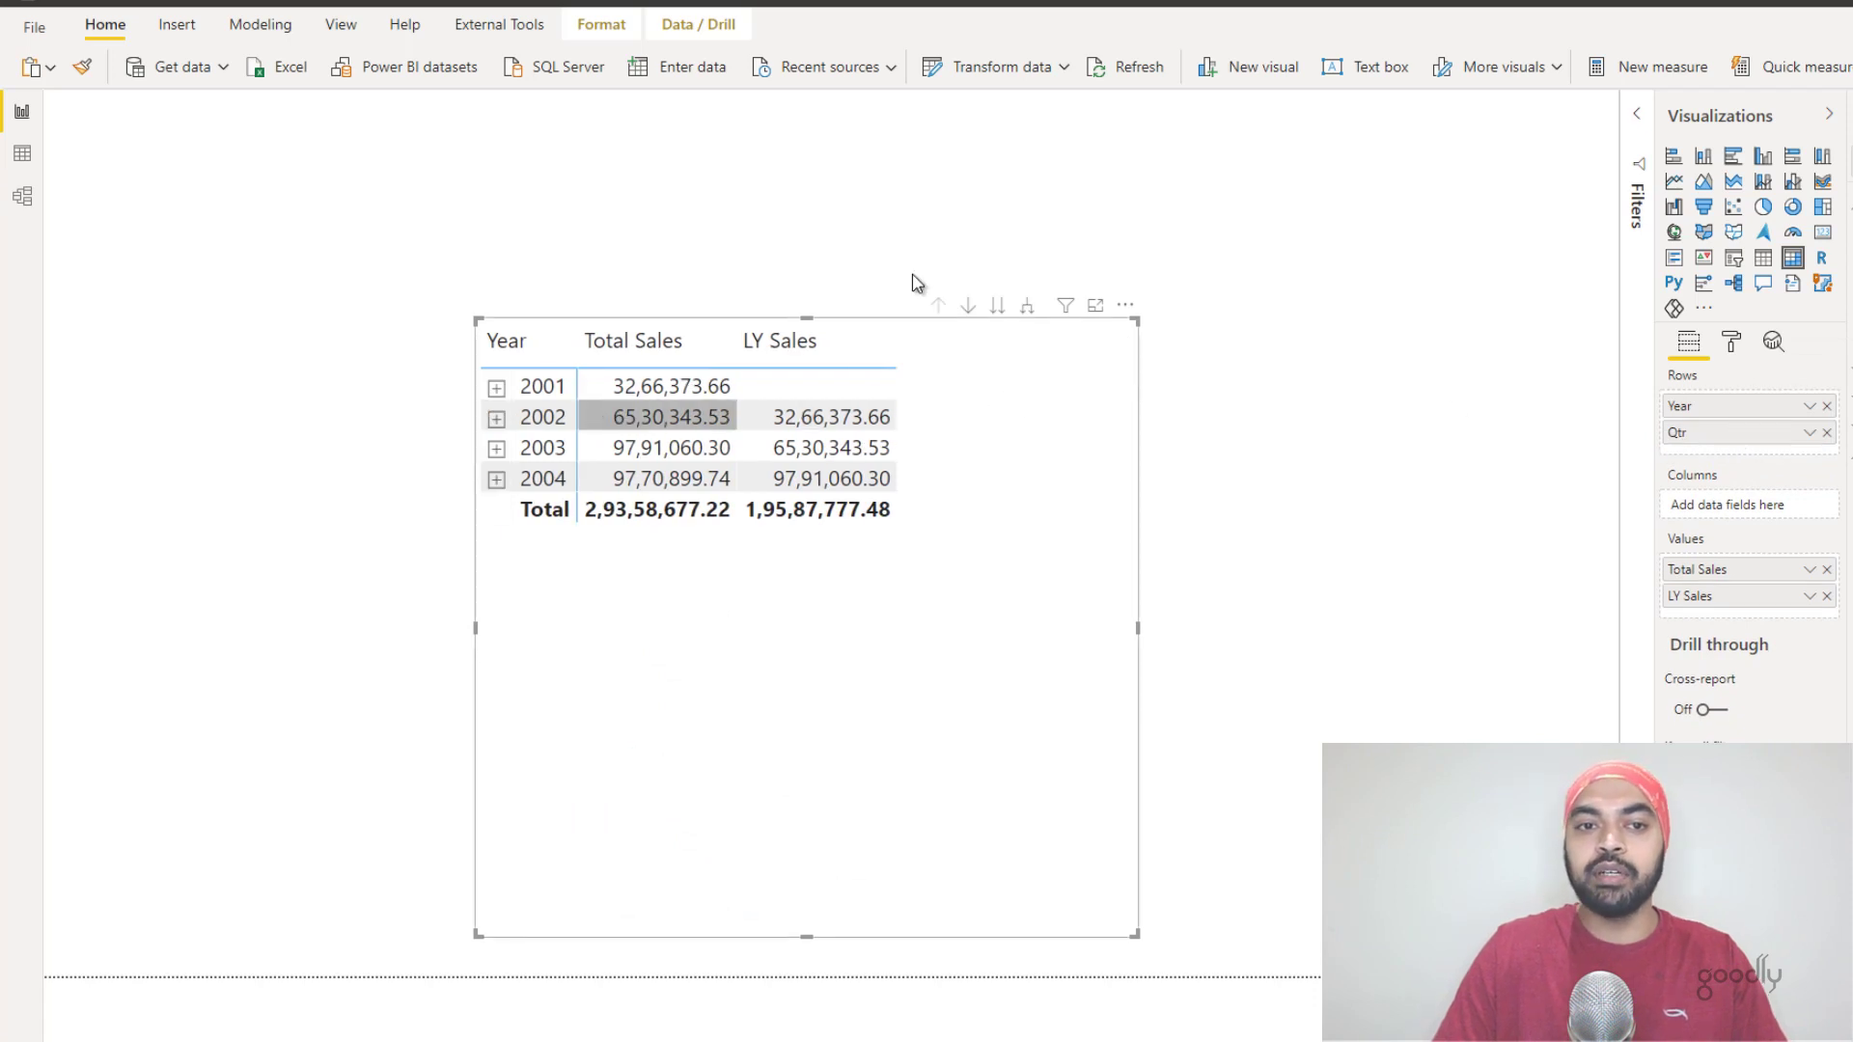
{"action": "left_click", "coordinate": [1027, 305]}
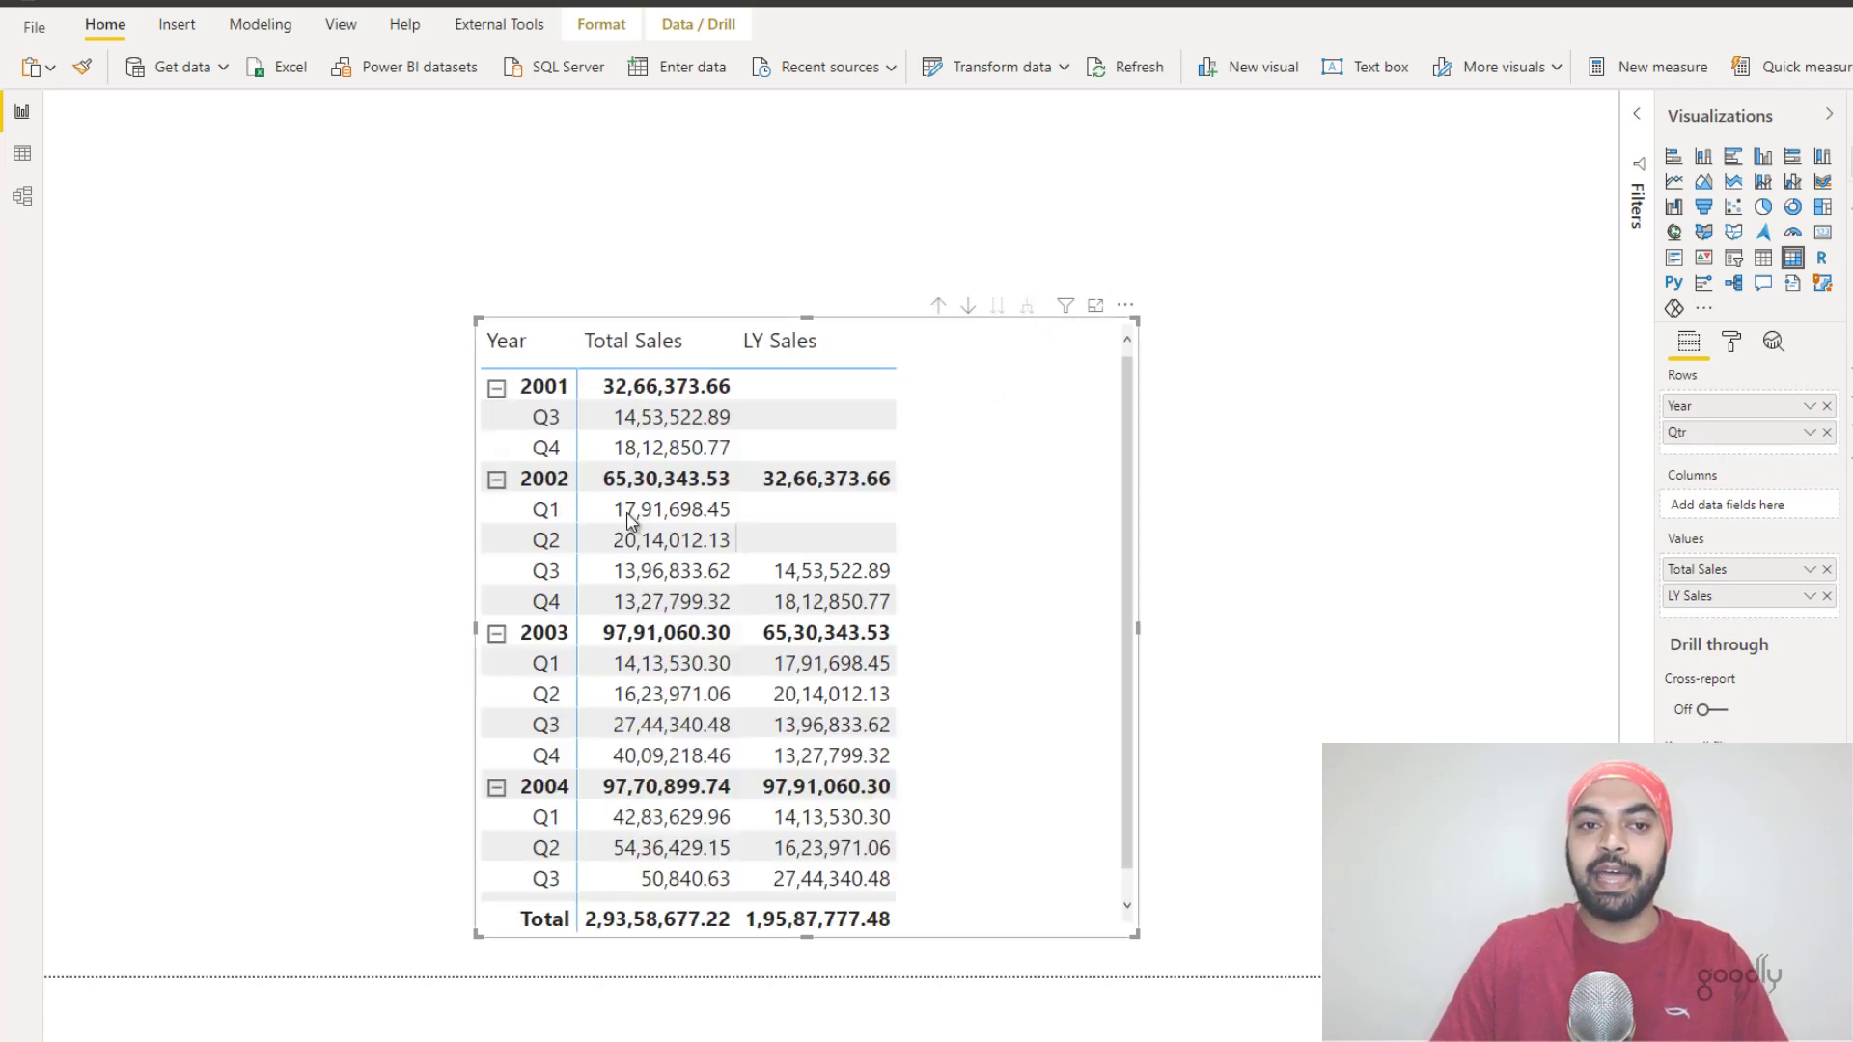
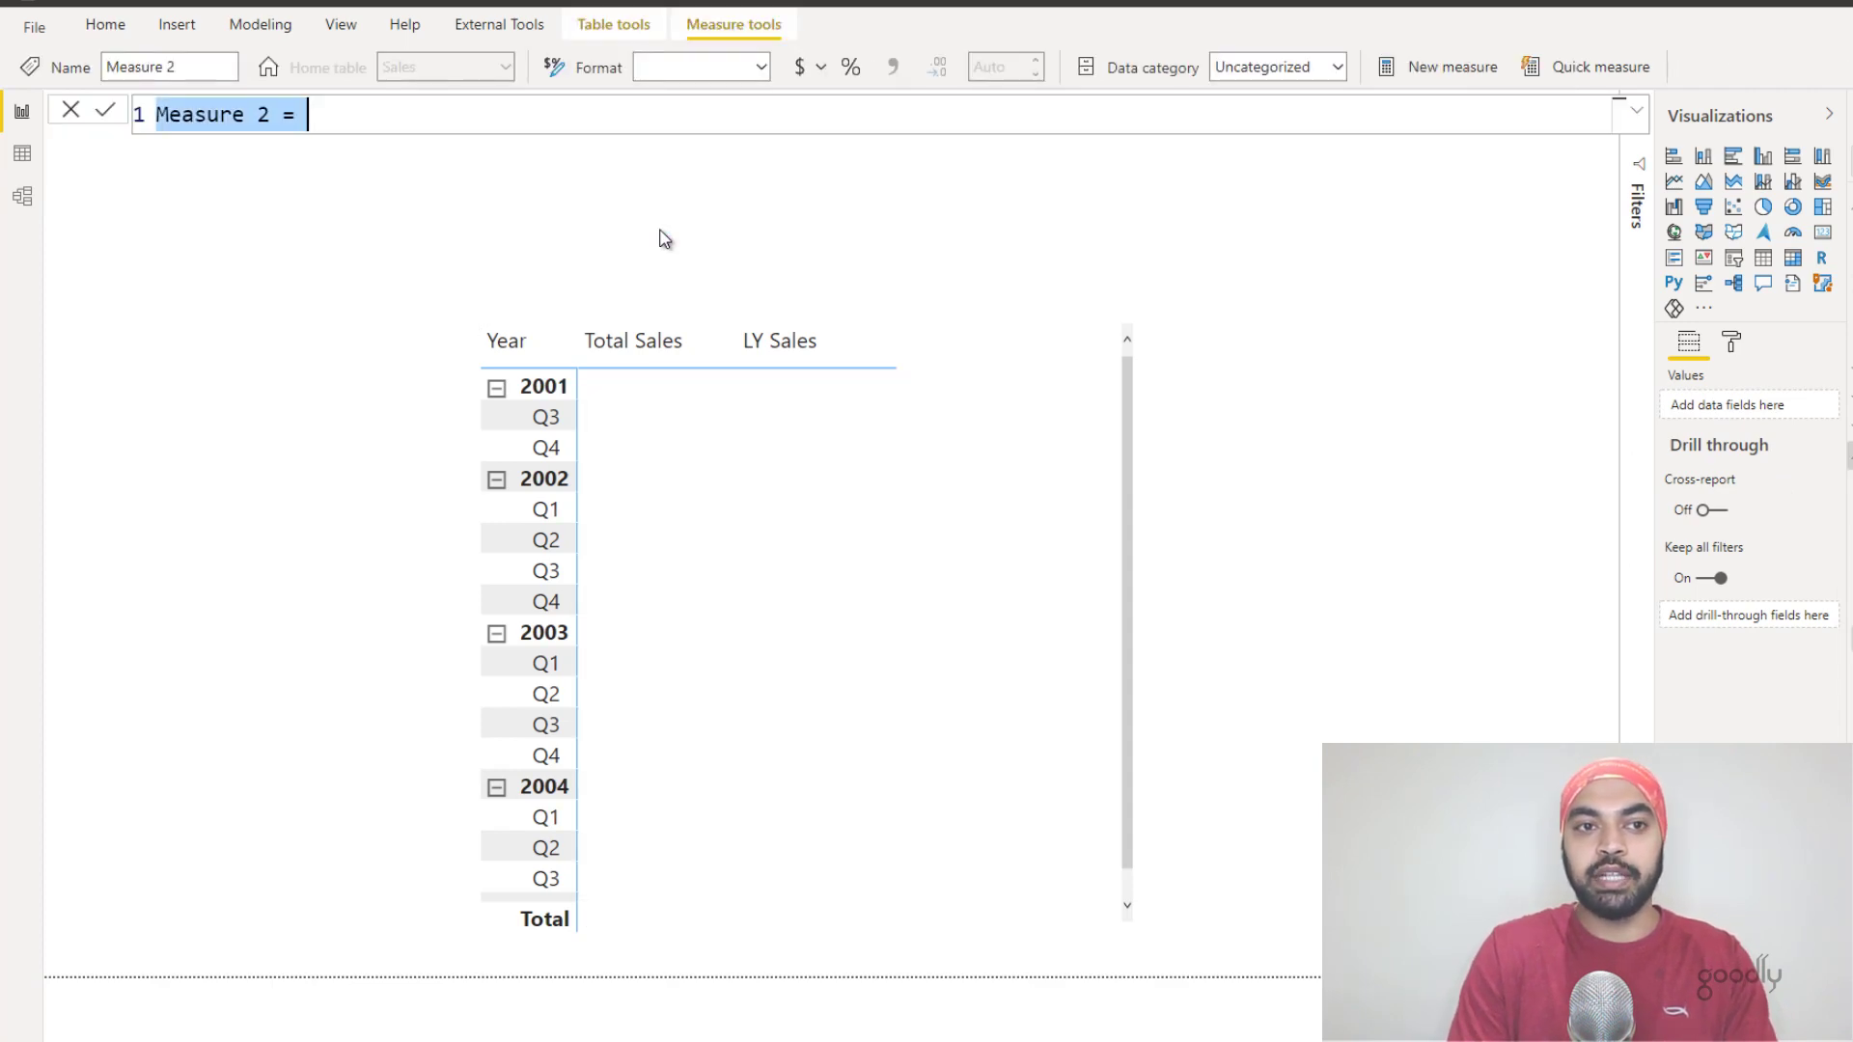
Step: Name the second new measure LY Sales 2 and enter SAMEPERIODLASTYEAR('Calendar'[Date]) as its formula
{"action": "type", "text": "LY Sales 2 ="}
{"action": "key", "text": "shift+Return"}
{"action": "type", "text": "sam"}
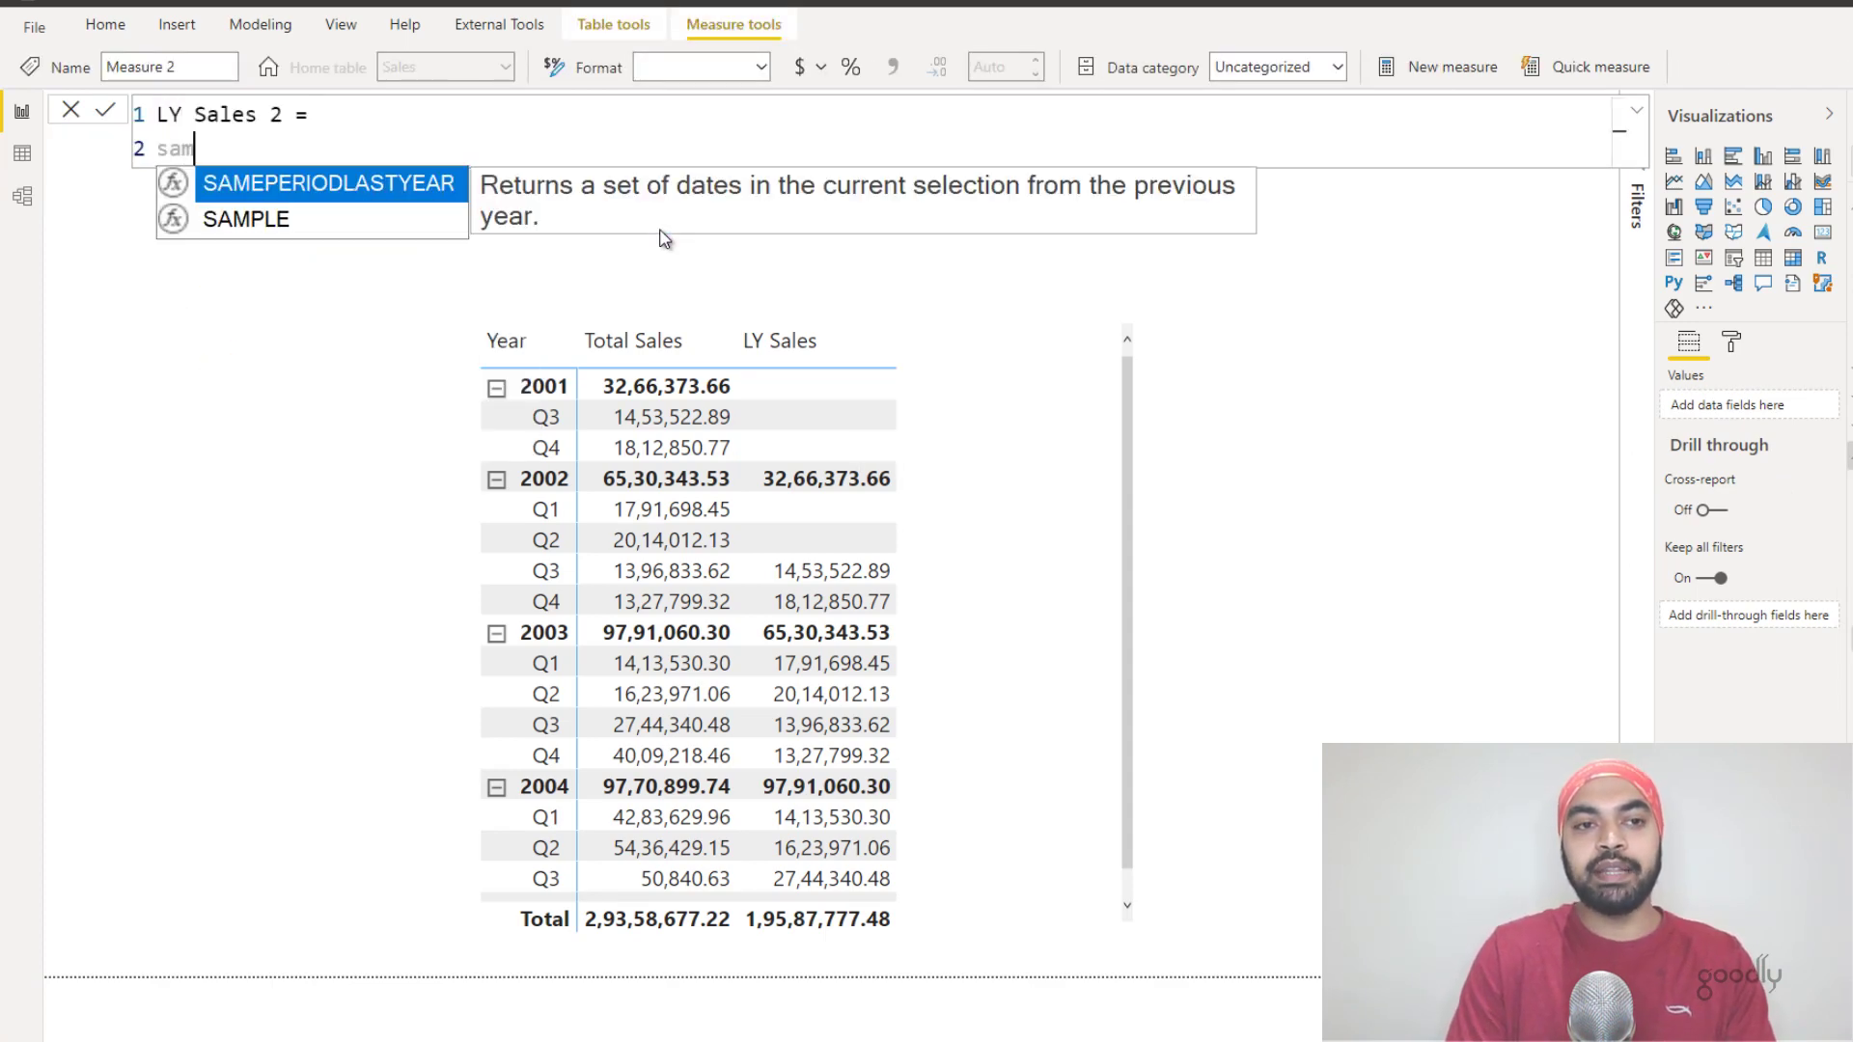
{"action": "key", "text": "Tab"}
{"action": "type", "text": "ca"}
{"action": "key", "text": "Down"}
{"action": "key", "text": "Down"}
{"action": "key", "text": "Down"}
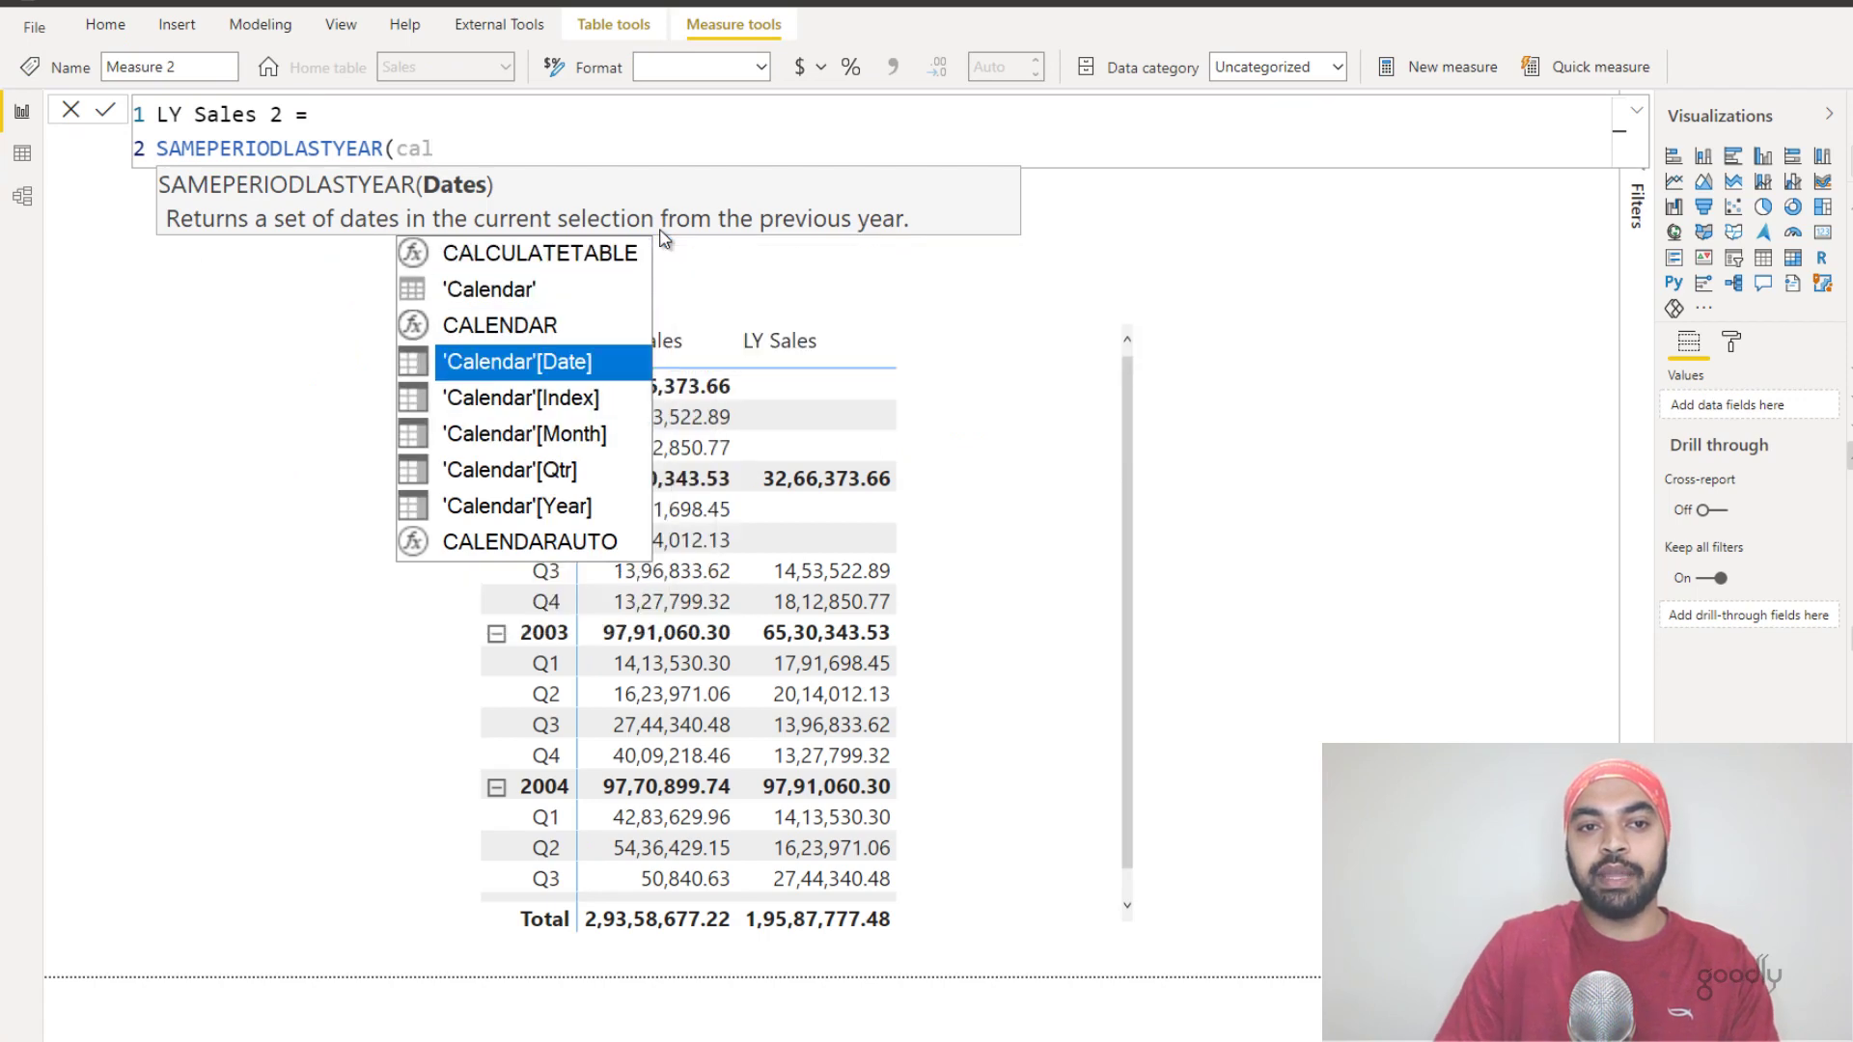
{"action": "key", "text": "Tab"}
{"action": "type", "text": ")"}
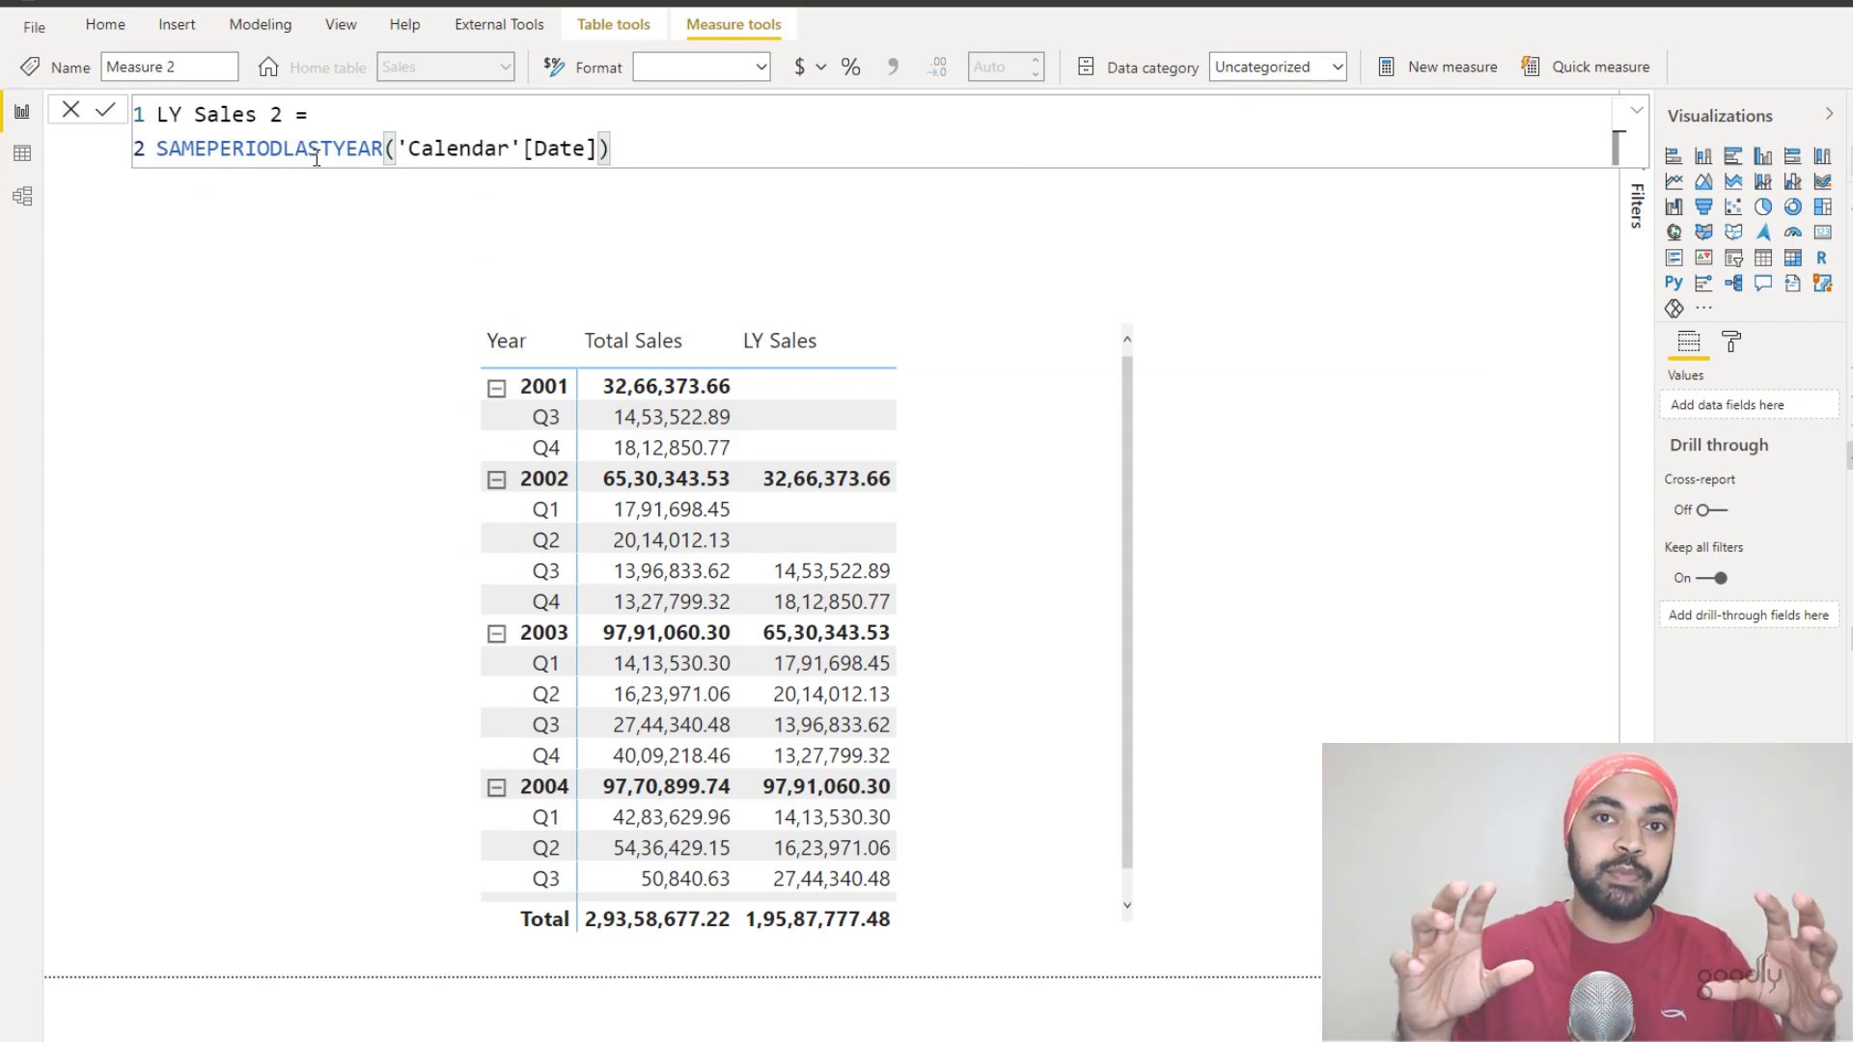
Step: Wrap the SAMEPERIODLASTYEAR expression in SUMX as its table argument, indented on its own line
{"action": "key", "text": "Up"}
{"action": "key", "text": "Right"}
{"action": "type", "text": "sumx("}
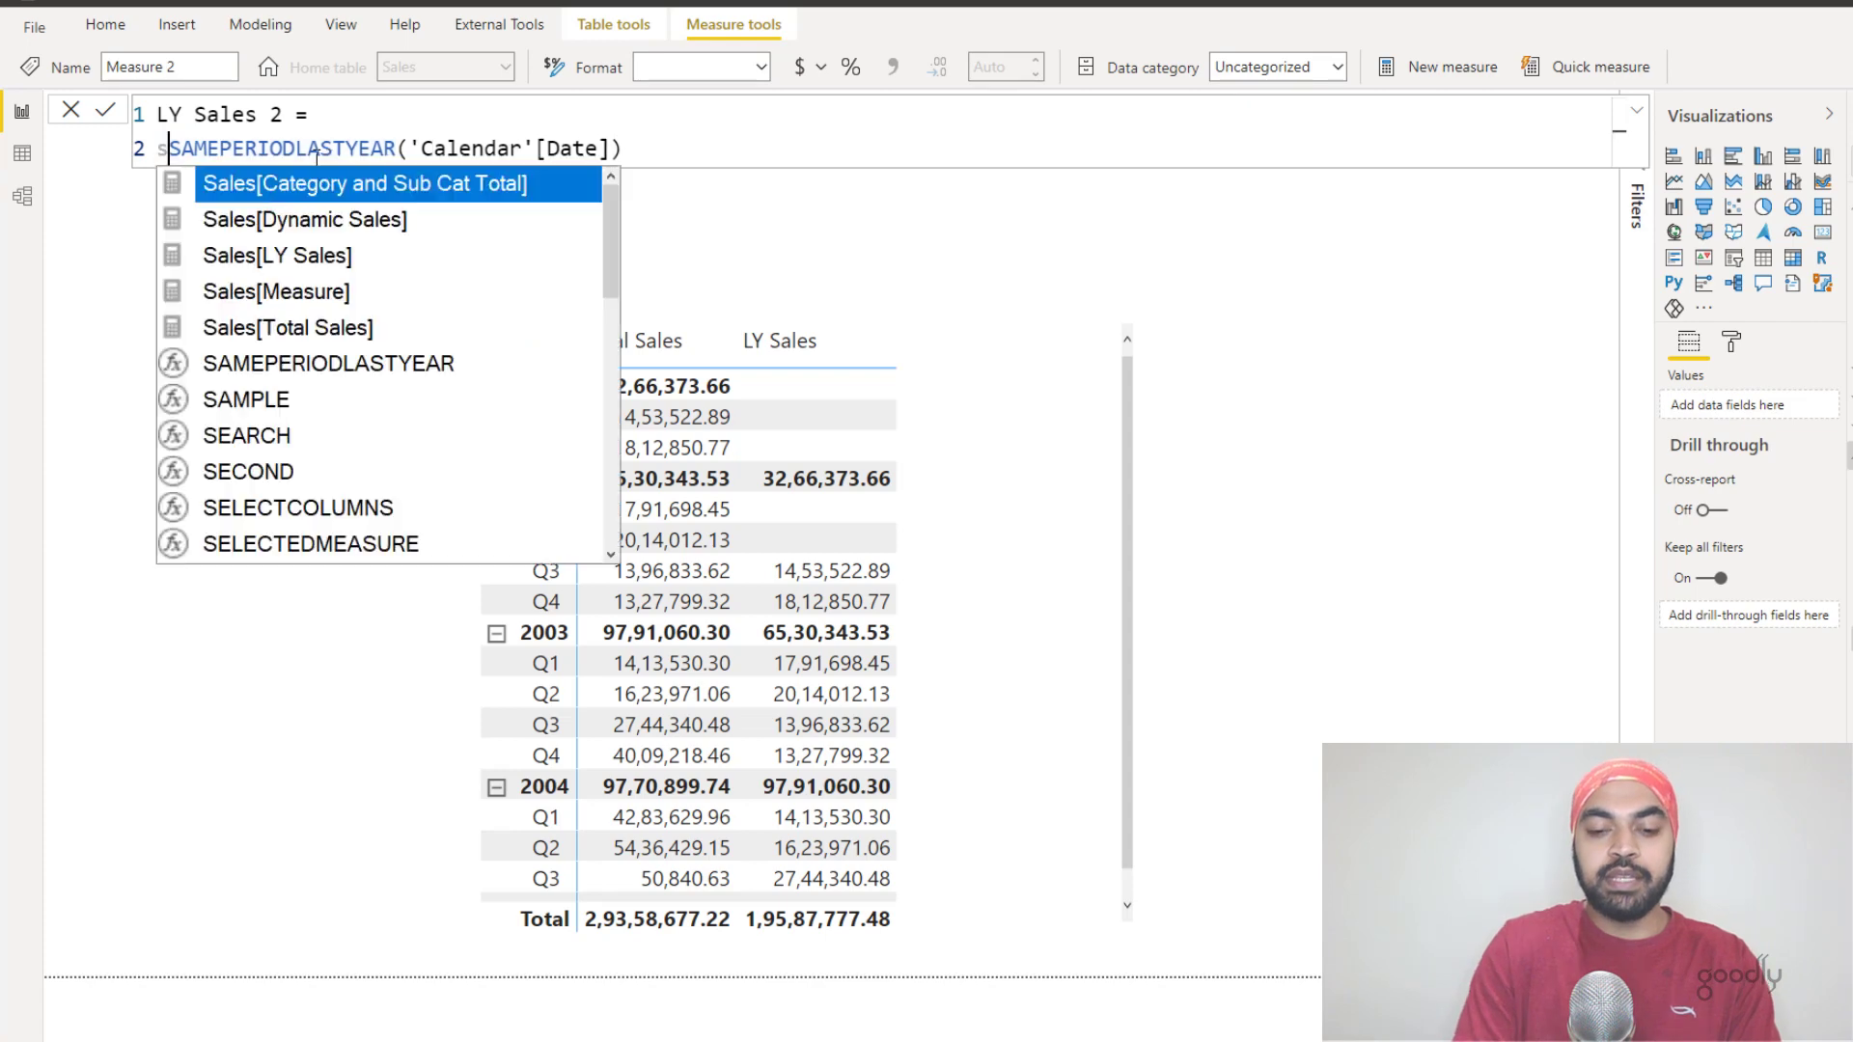
{"action": "key", "text": "shift+Return"}
{"action": "key", "text": "Tab"}
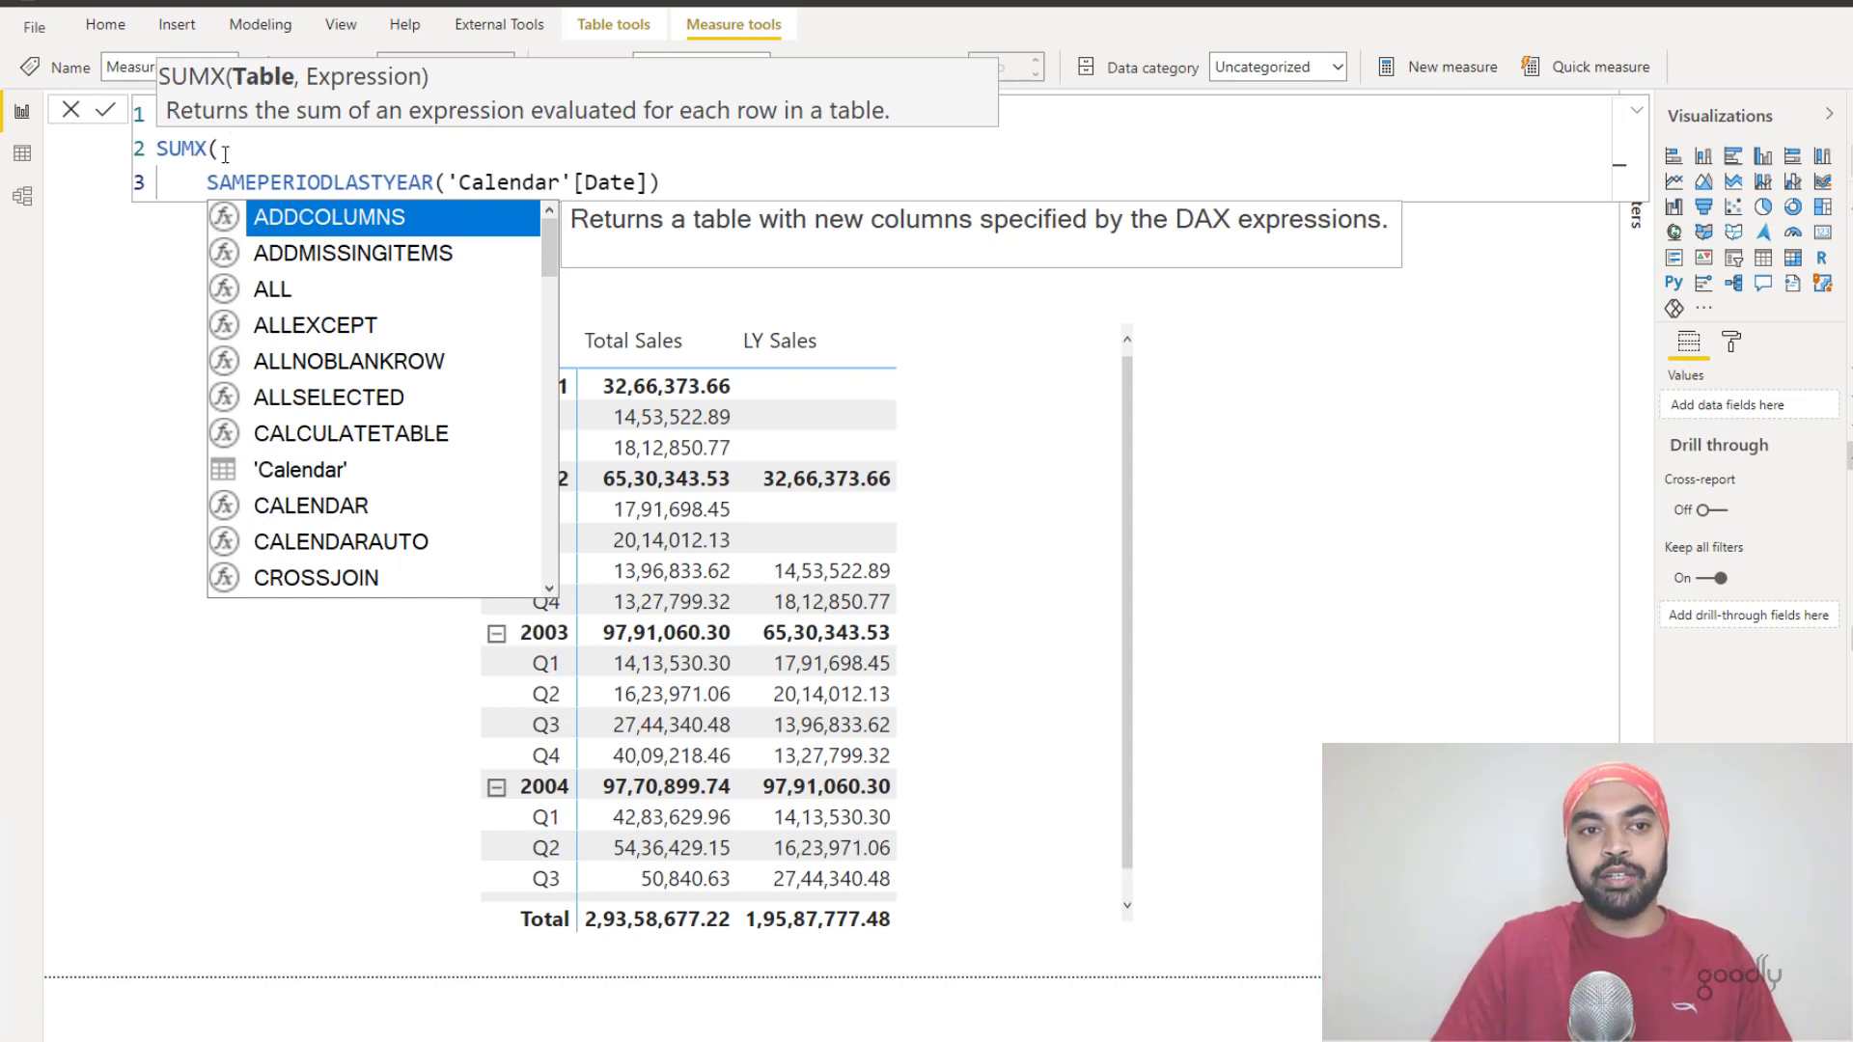
Step: Add [Total Sales] as the SUMX expression after the SAMEPERIODLASTYEAR table, close the formula and commit the LY Sales 2 measure
{"action": "left_click_drag", "start_coordinate": [216, 186], "coordinate": [683, 196]}
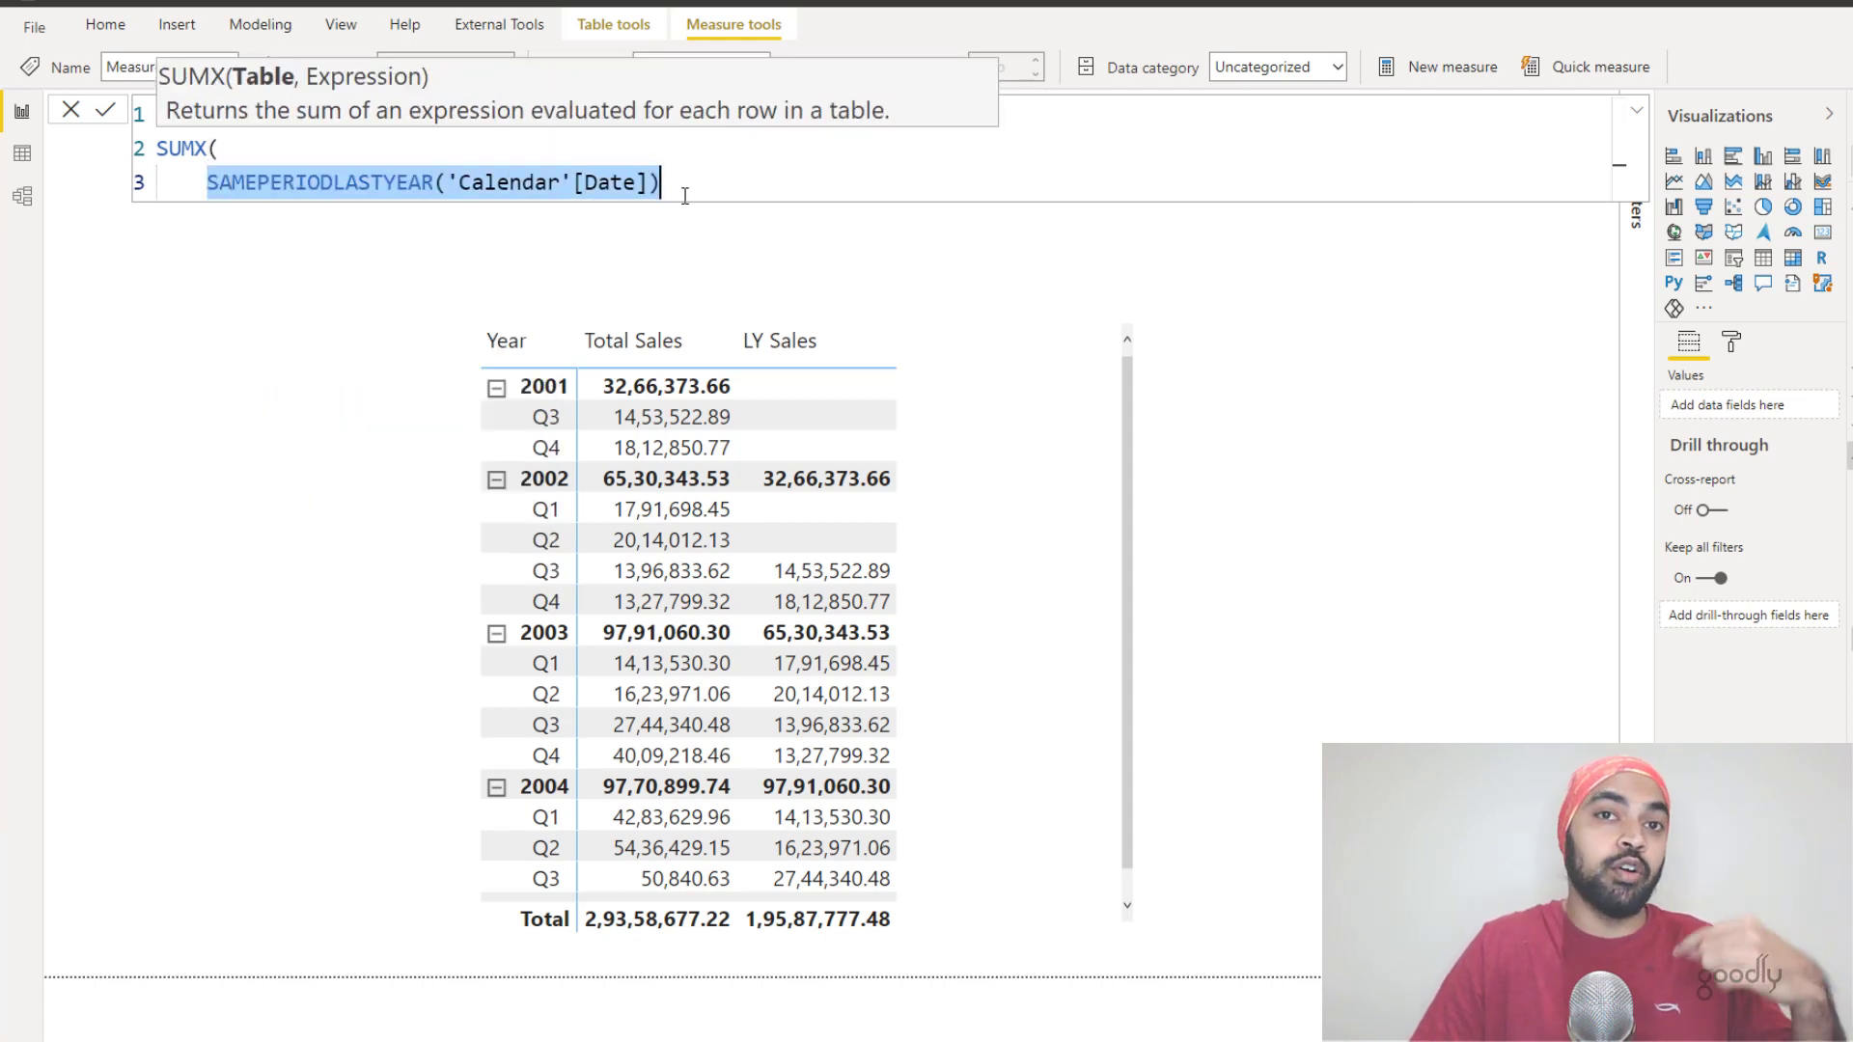
{"action": "left_click", "coordinate": [686, 189]}
{"action": "type", "text": ","}
{"action": "key", "text": "Return"}
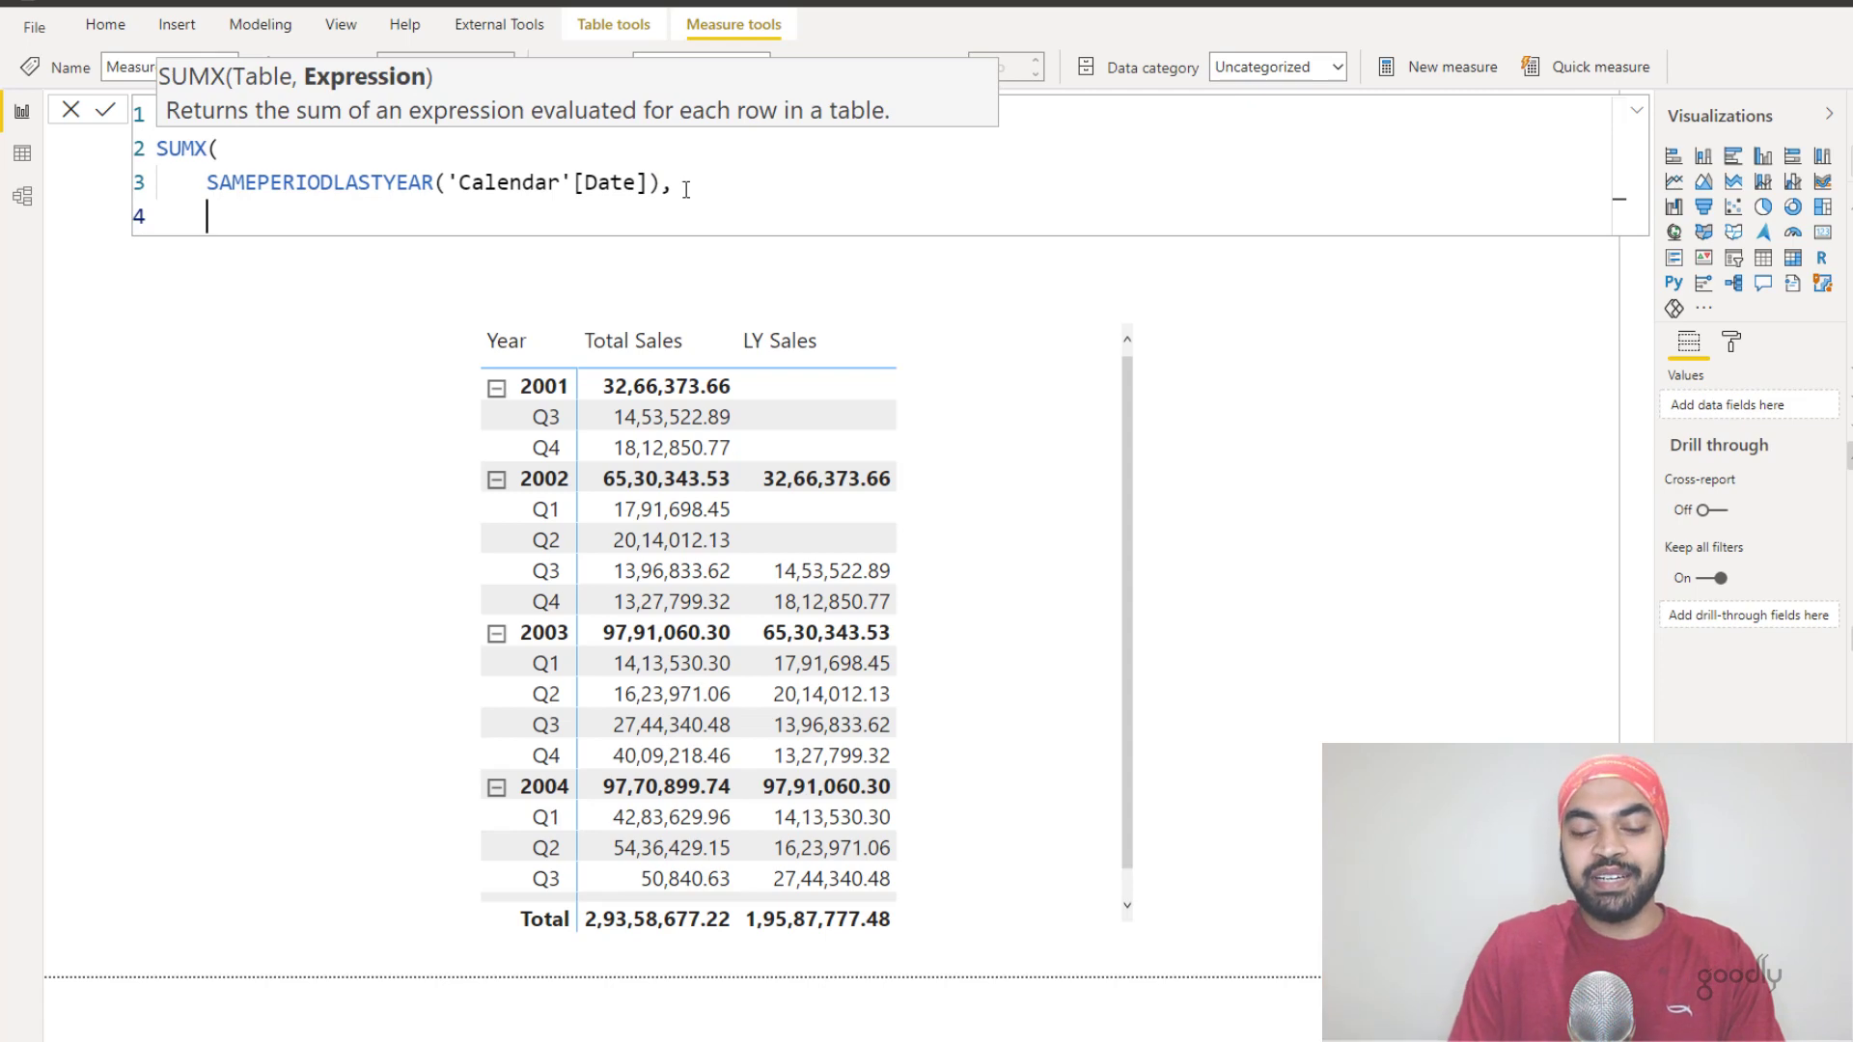
{"action": "type", "text": "to"}
{"action": "key", "text": "Down"}
{"action": "key", "text": "Down"}
{"action": "key", "text": "Tab"}
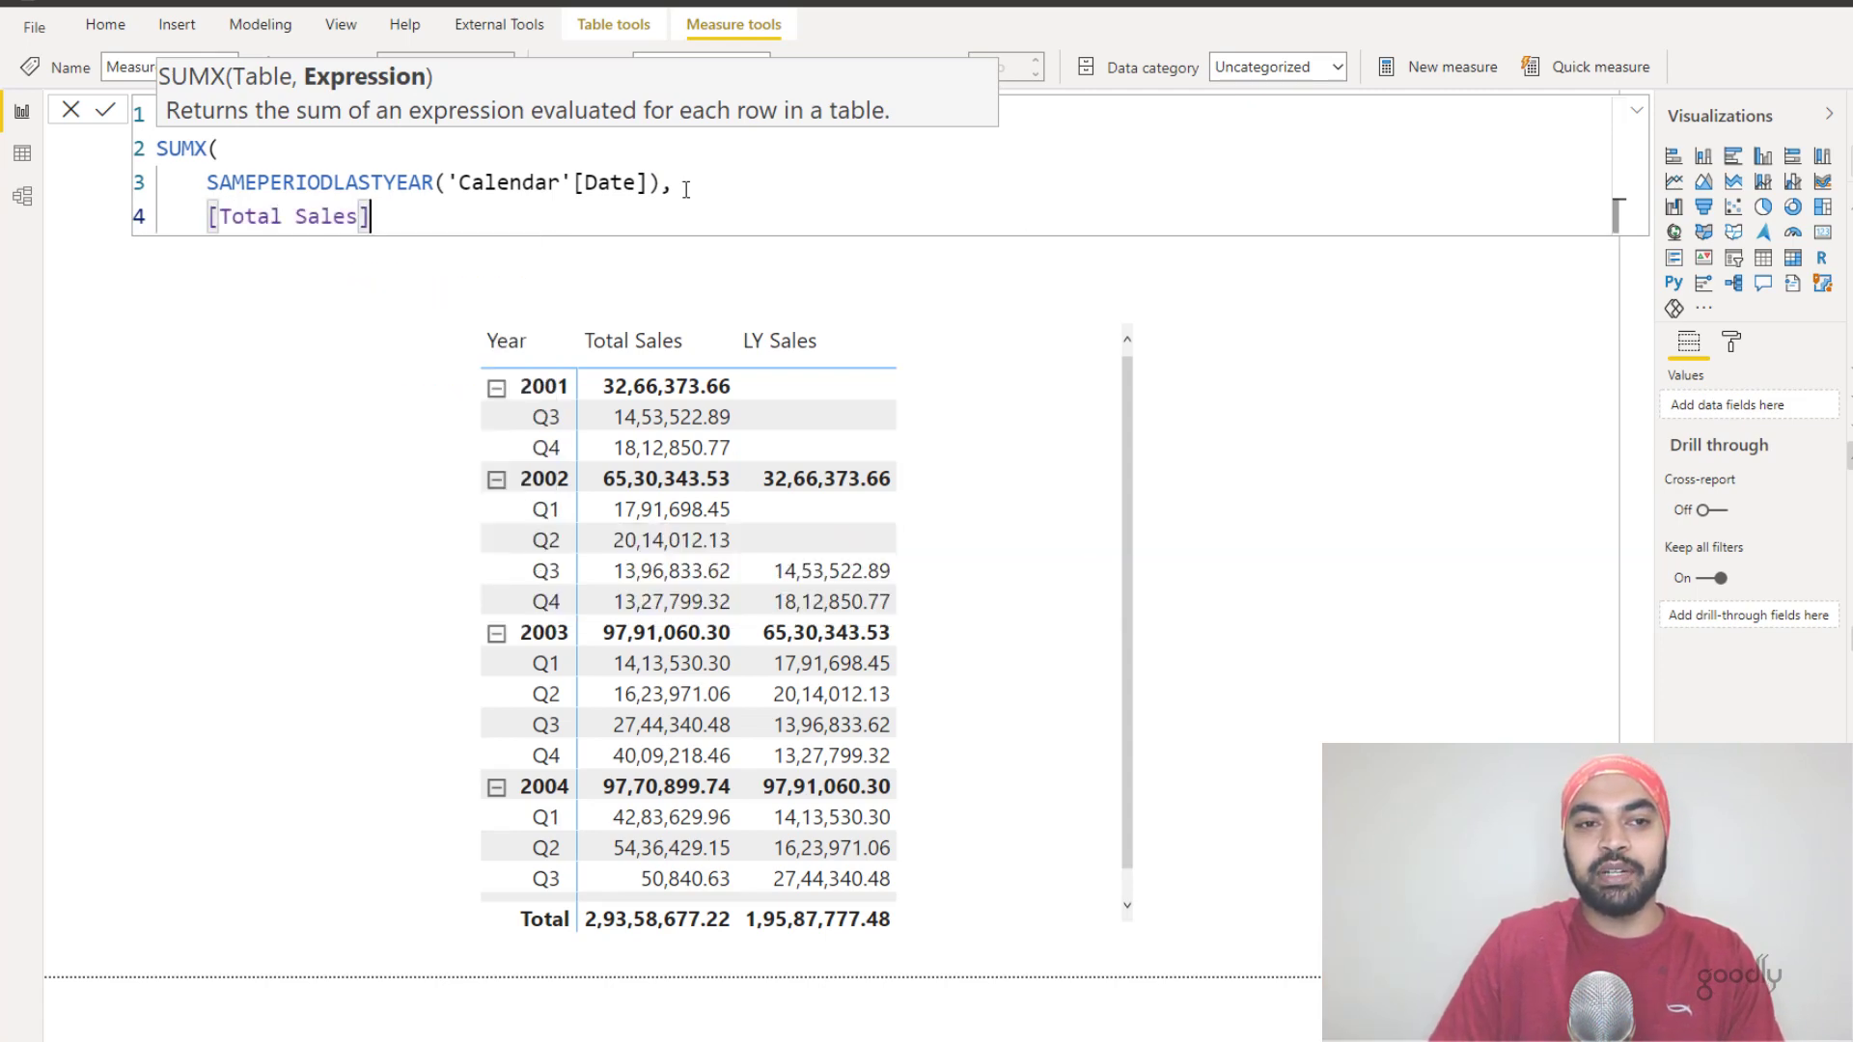
{"action": "key", "text": "Return"}
{"action": "type", "text": ")"}
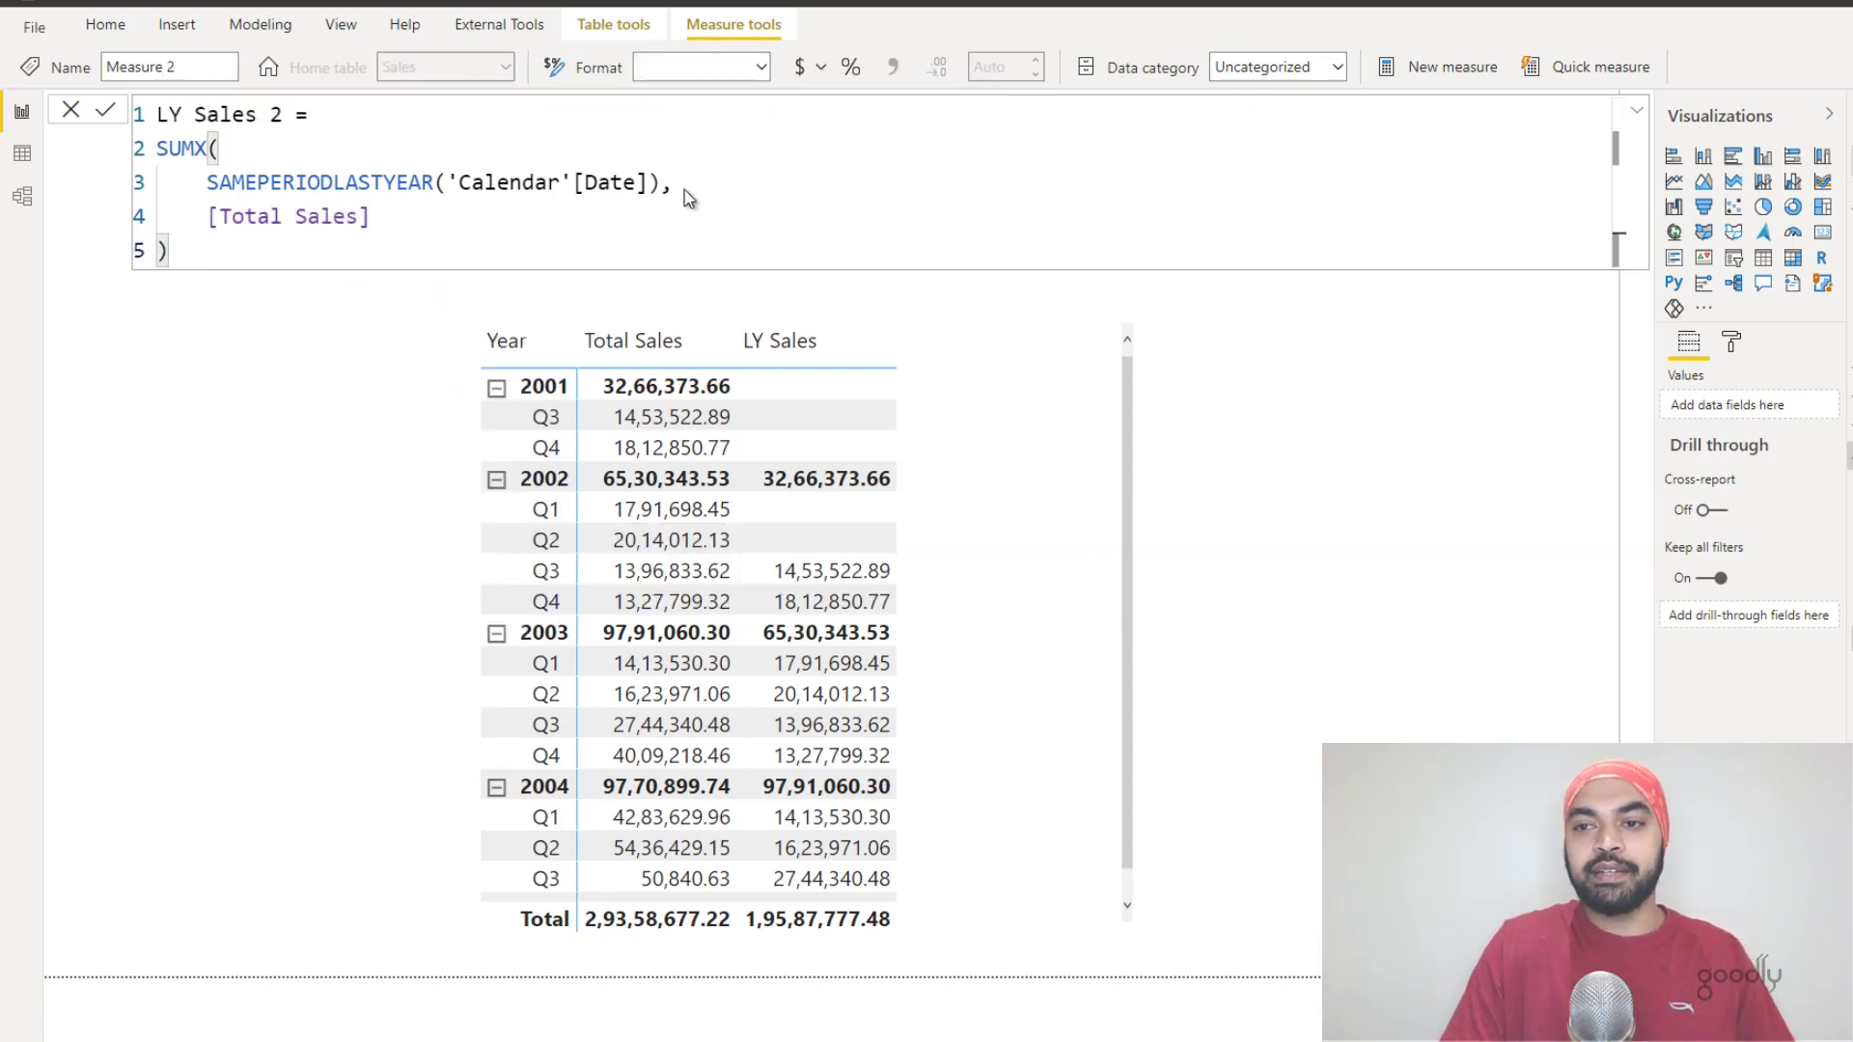
{"action": "key", "text": "Return"}
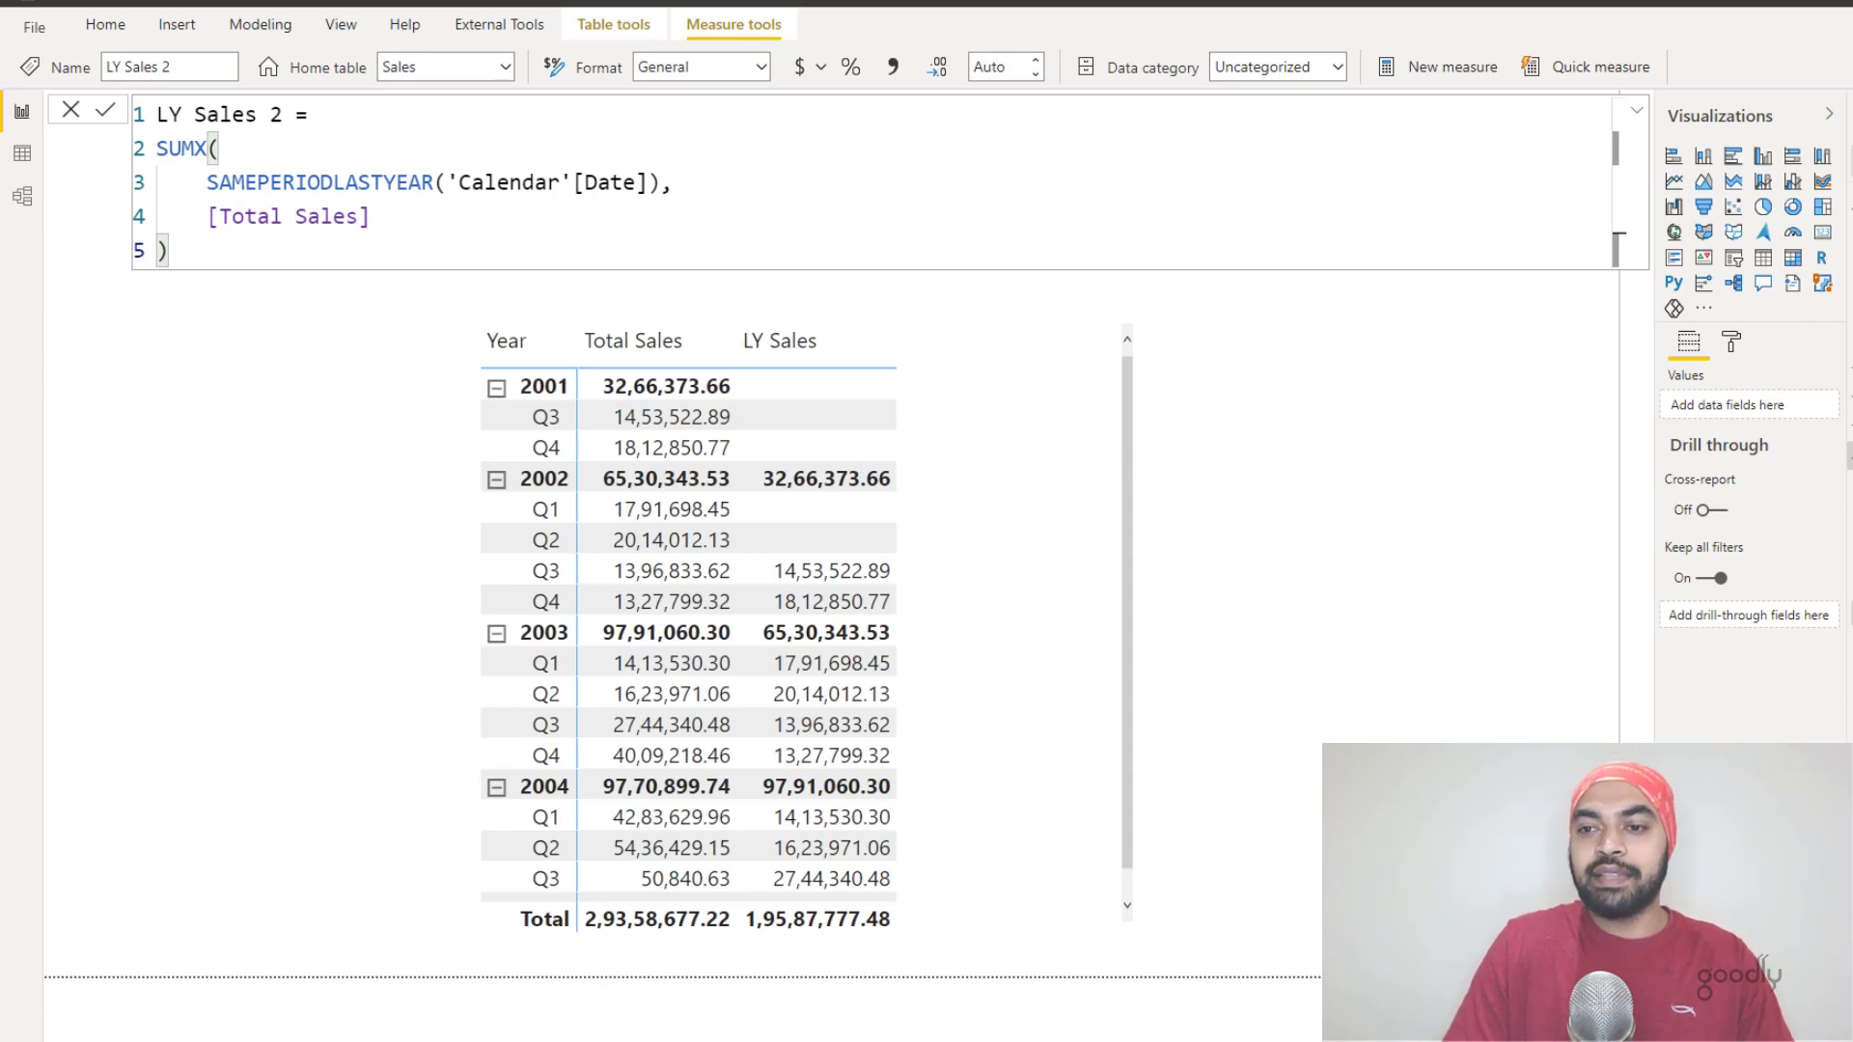
Step: Add the LY Sales 2 measure to the matrix and compare it with LY Sales across the quarters
{"action": "left_click_drag", "start_coordinate": [1462, 555], "coordinate": [1016, 527]}
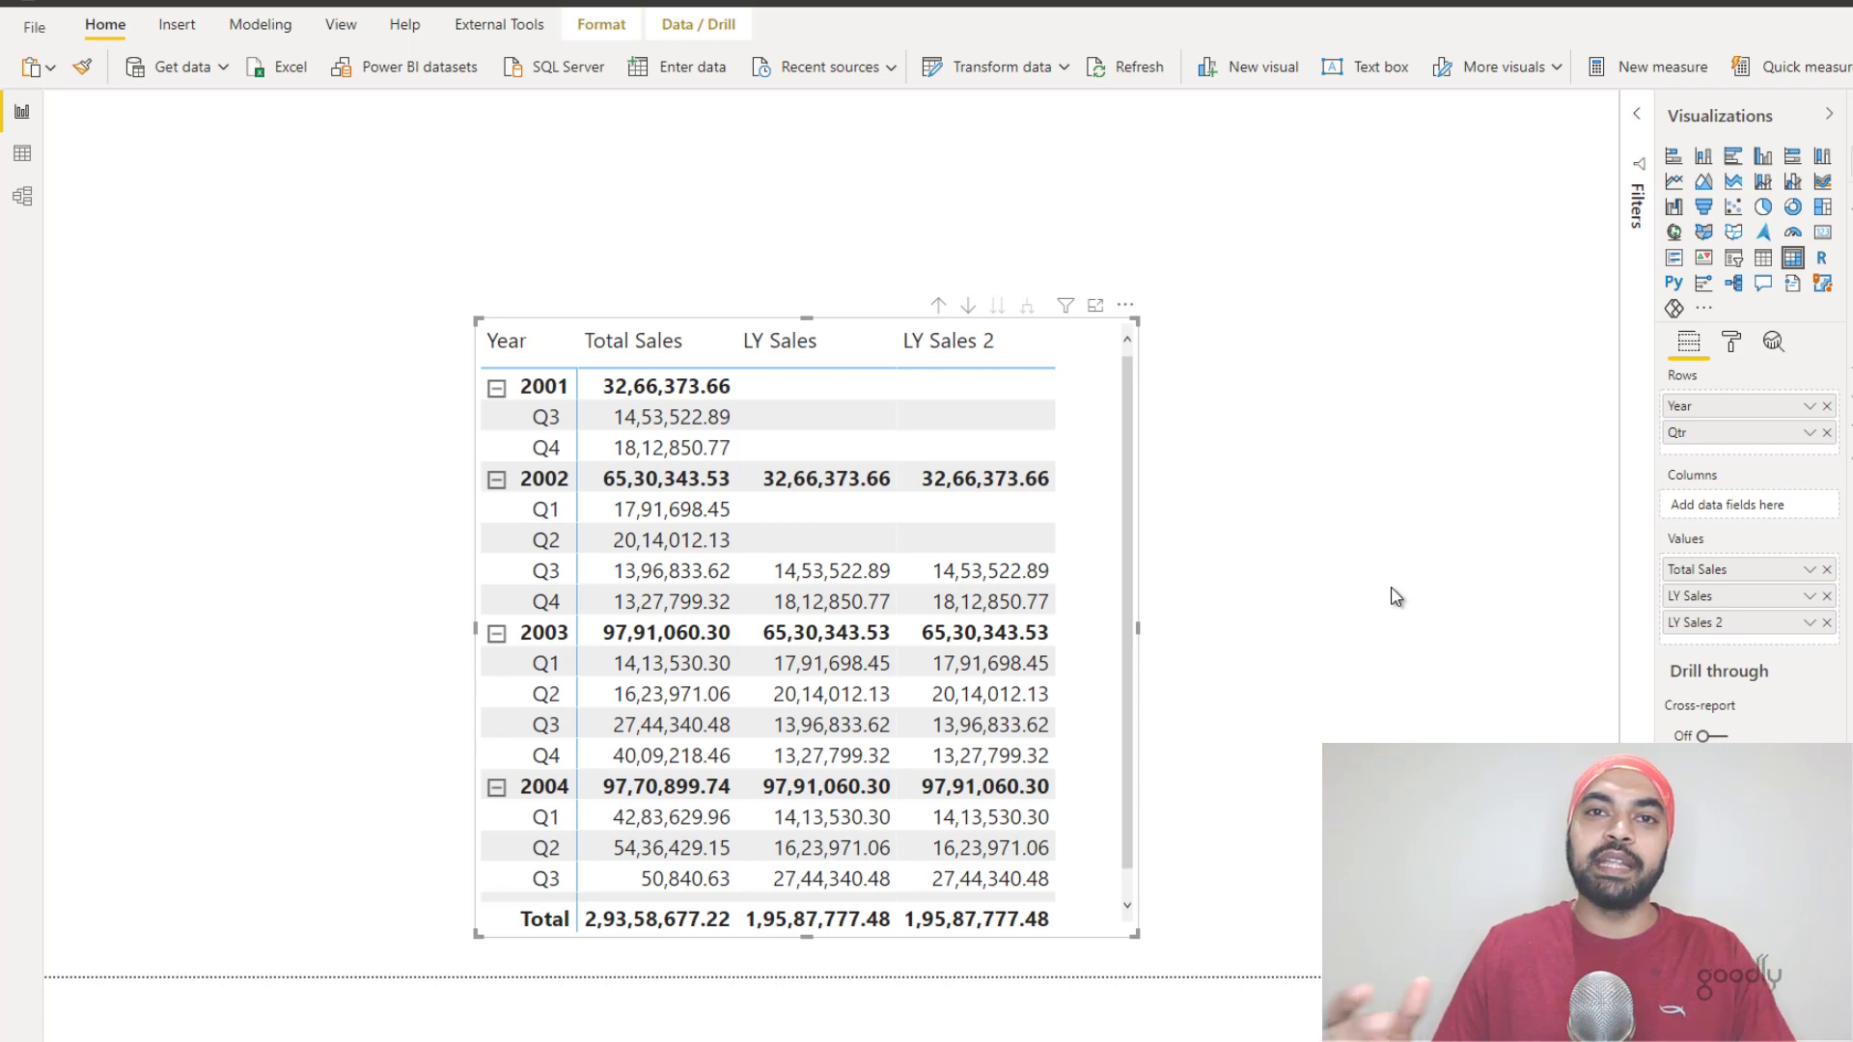
{"action": "left_click", "coordinate": [1396, 597]}
{"action": "scroll", "coordinate": [772, 627], "scroll_direction": "down", "scroll_amount": 1}
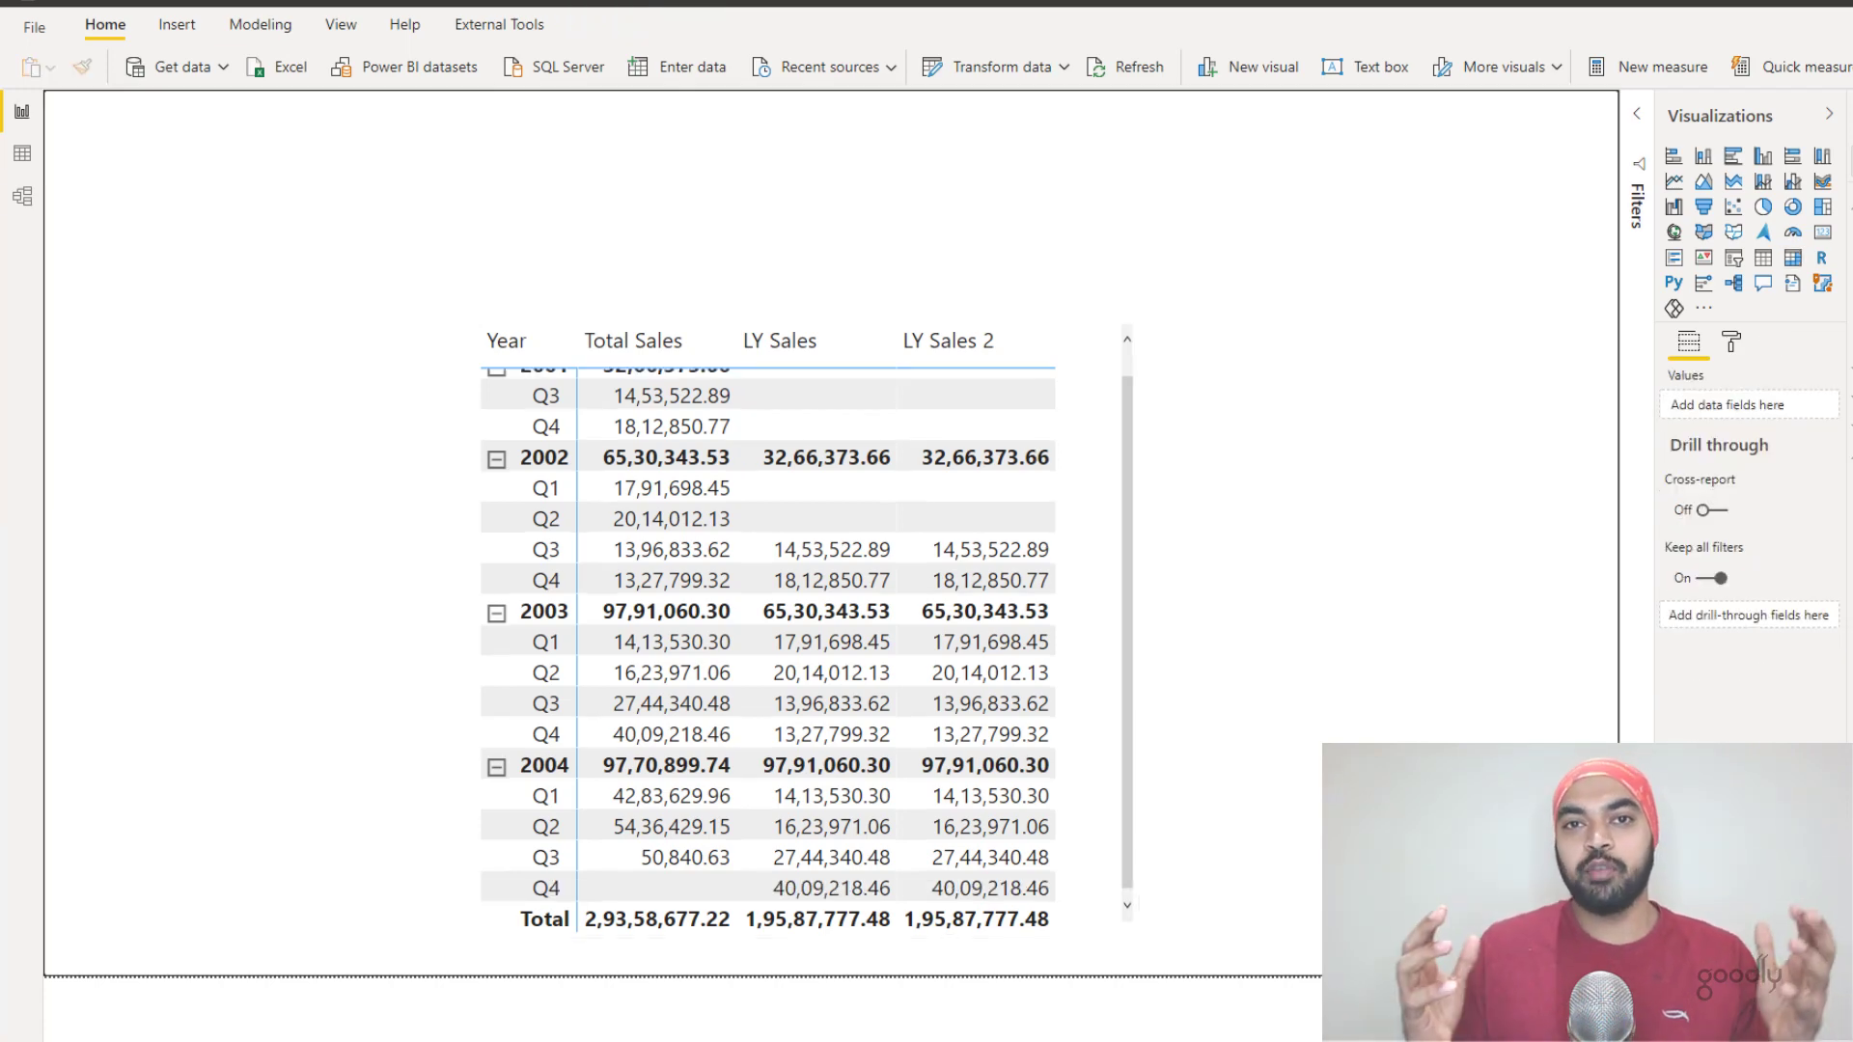